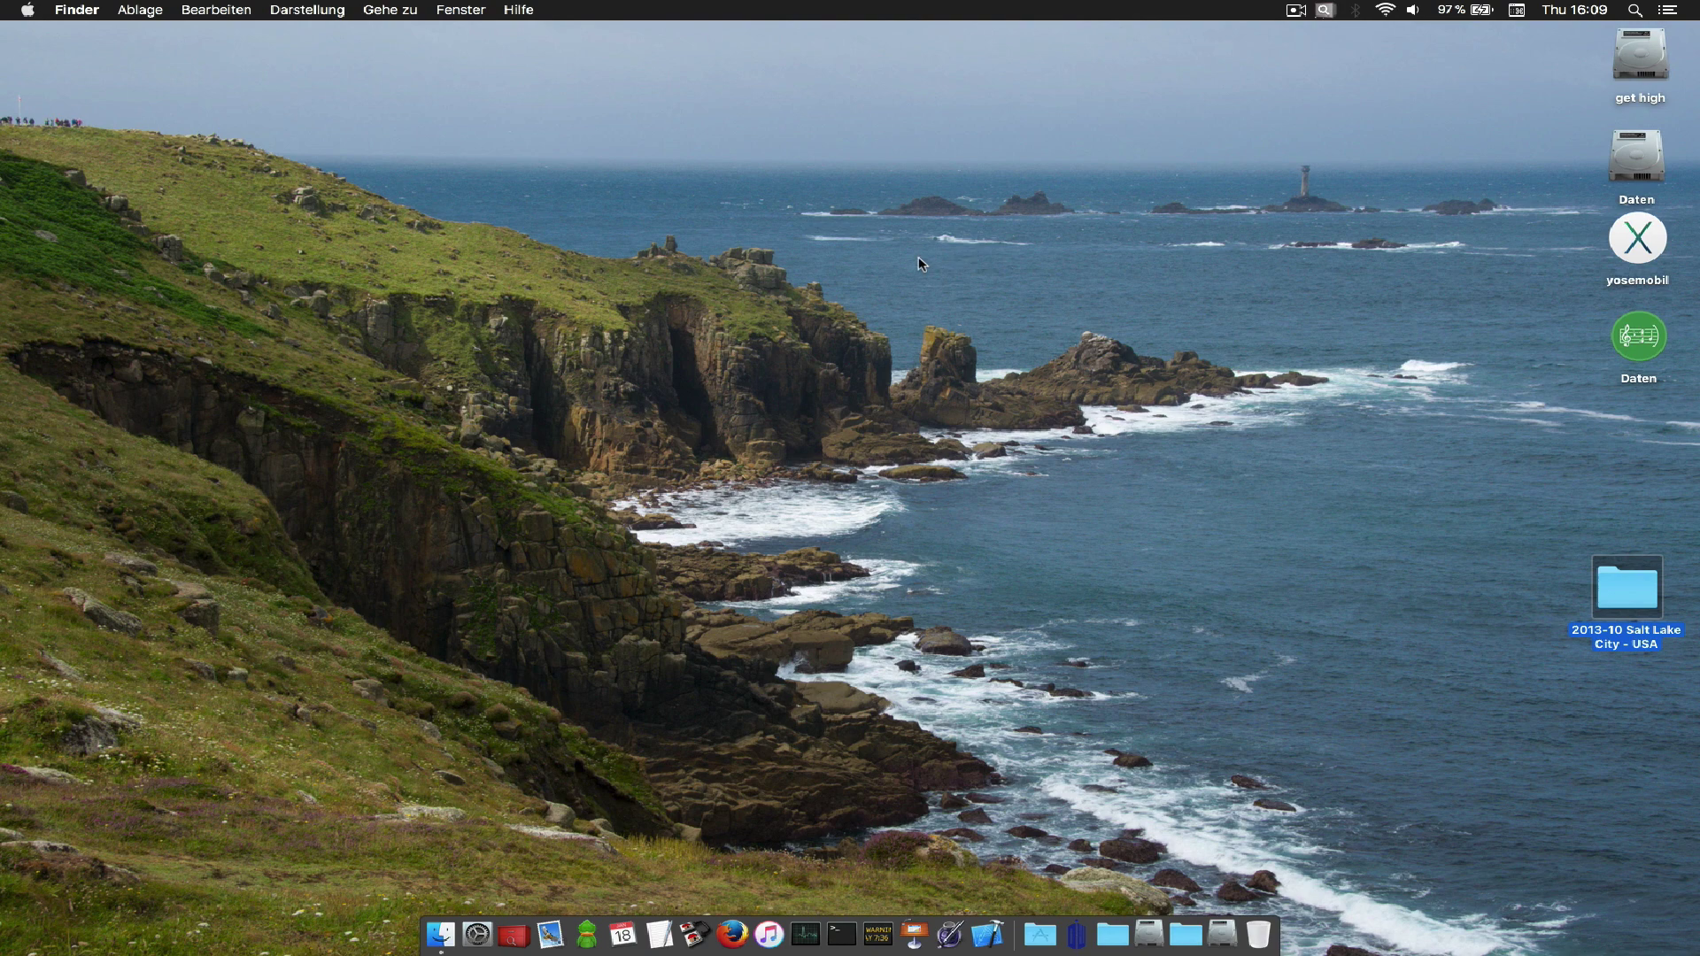
Launch NeoFinder from the Dock to bring up its catalog library window.
{"action": "left_click", "coordinate": [511, 935]}
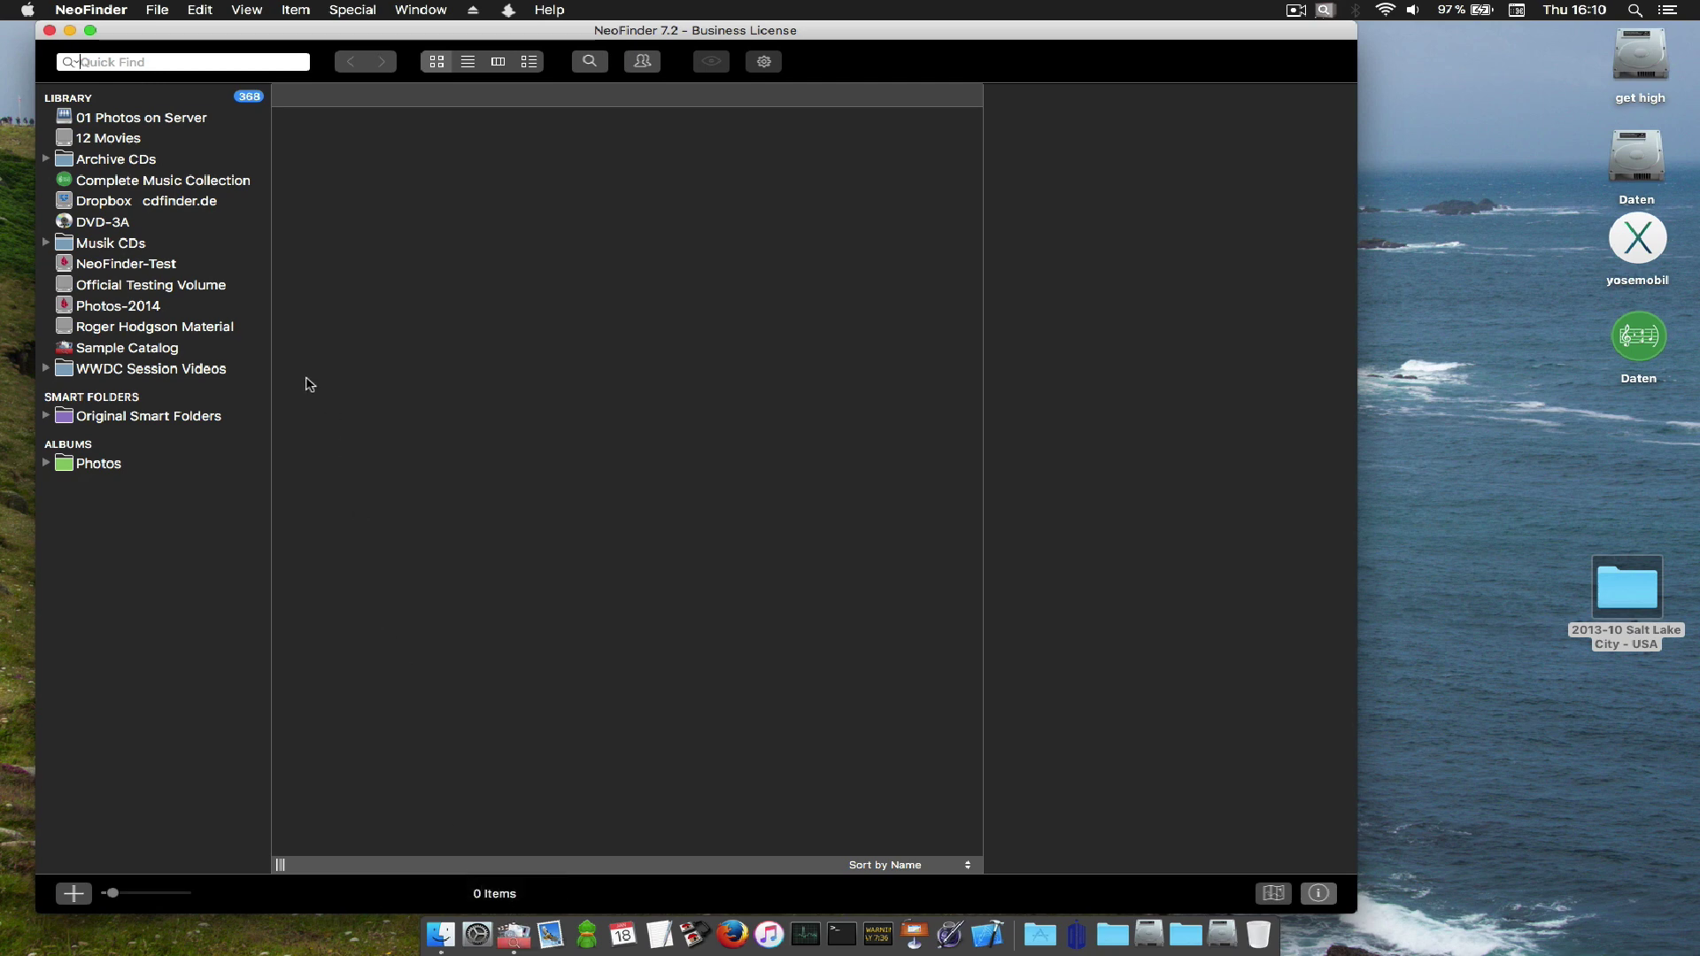
Show the Sample Catalog's 41 items and put the cursor in the Quick Find field.
{"action": "left_click", "coordinate": [174, 350]}
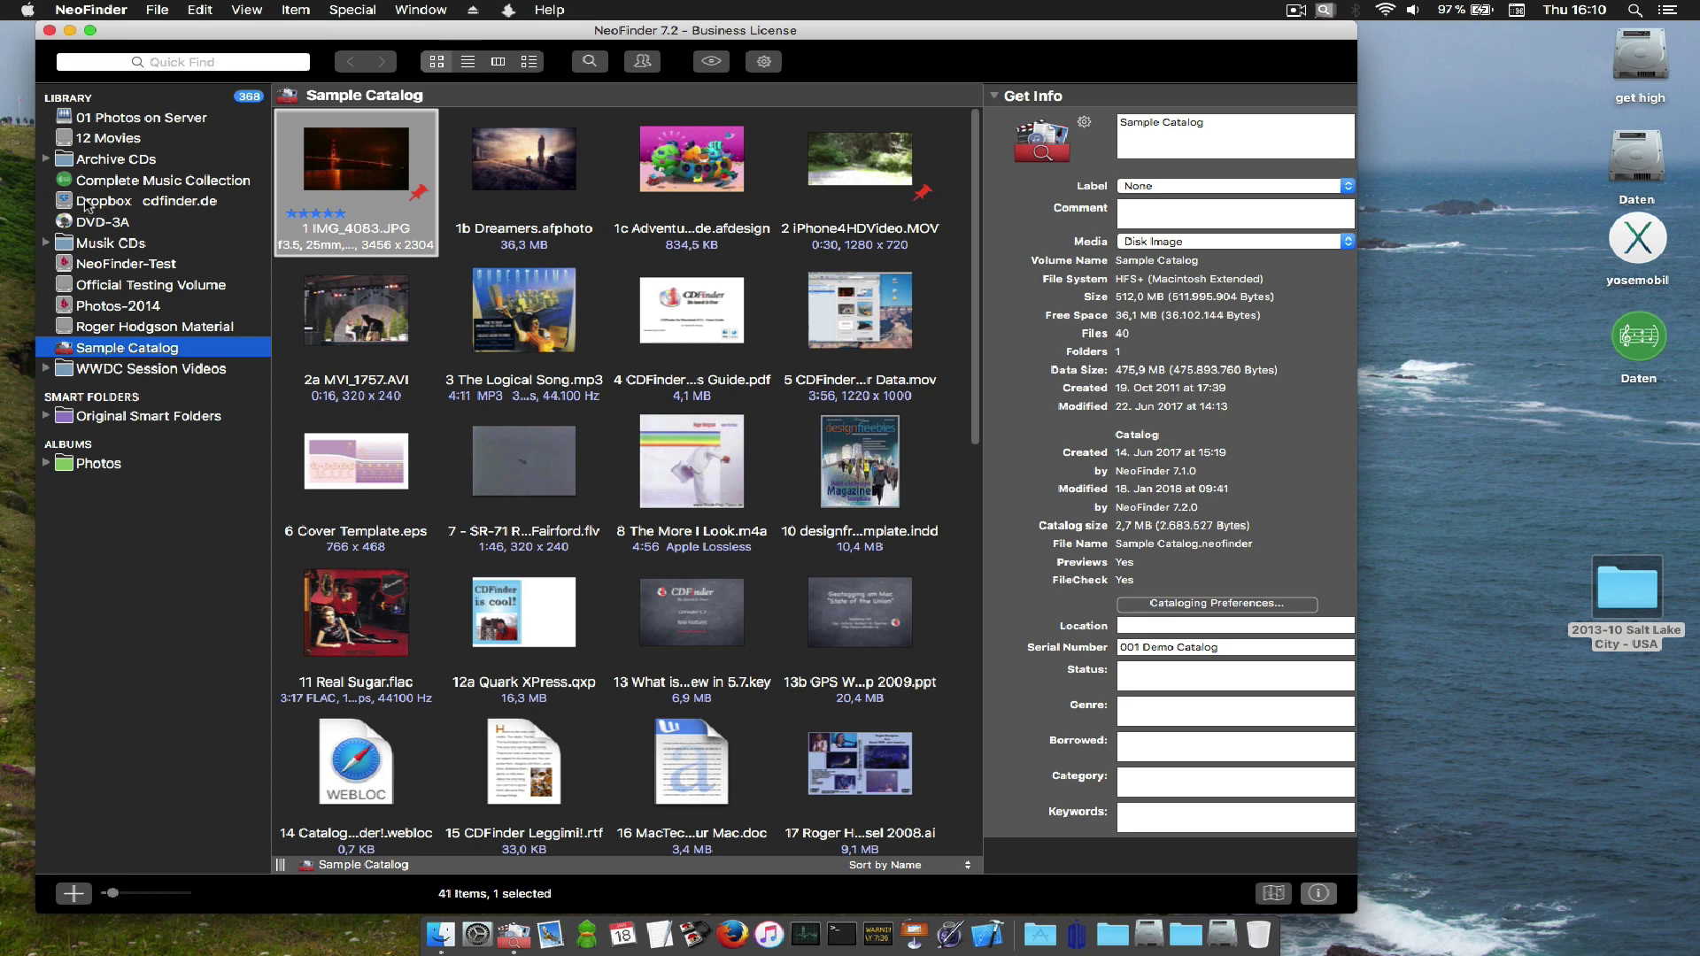
{"action": "left_click", "coordinate": [124, 64]}
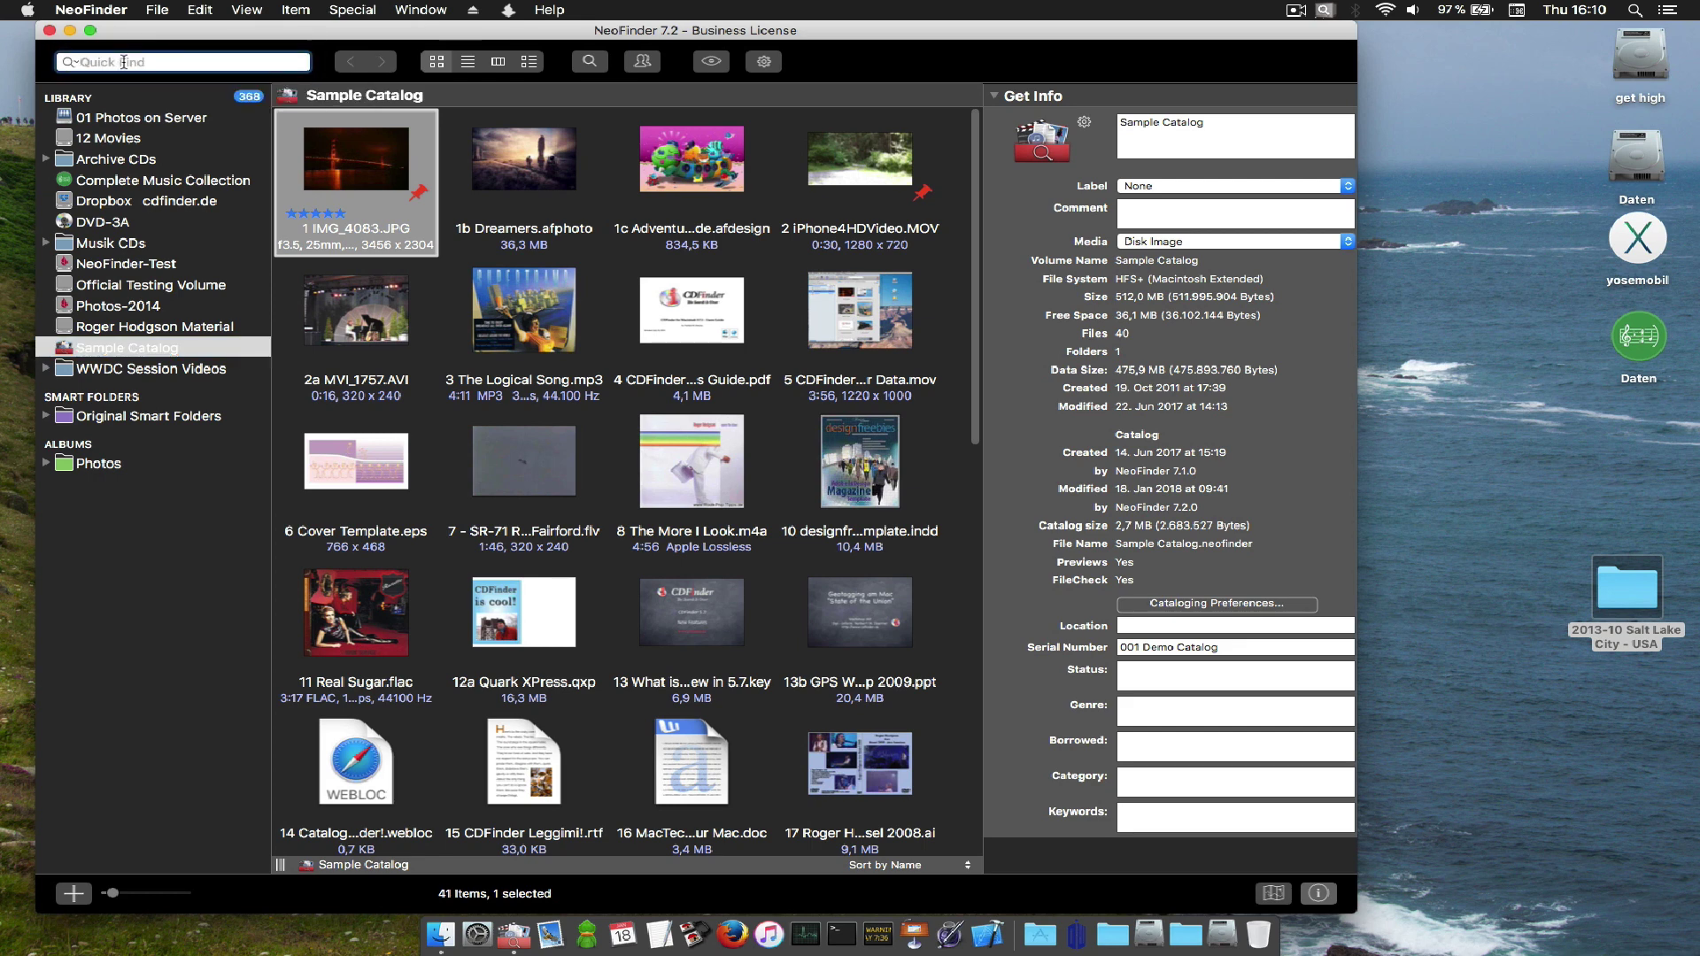
Quick-search 'give a little bit' and inspect results such as SOF 2000.ai and an FLV video.
{"action": "type", "text": "give a little bit"}
{"action": "key", "text": "Return"}
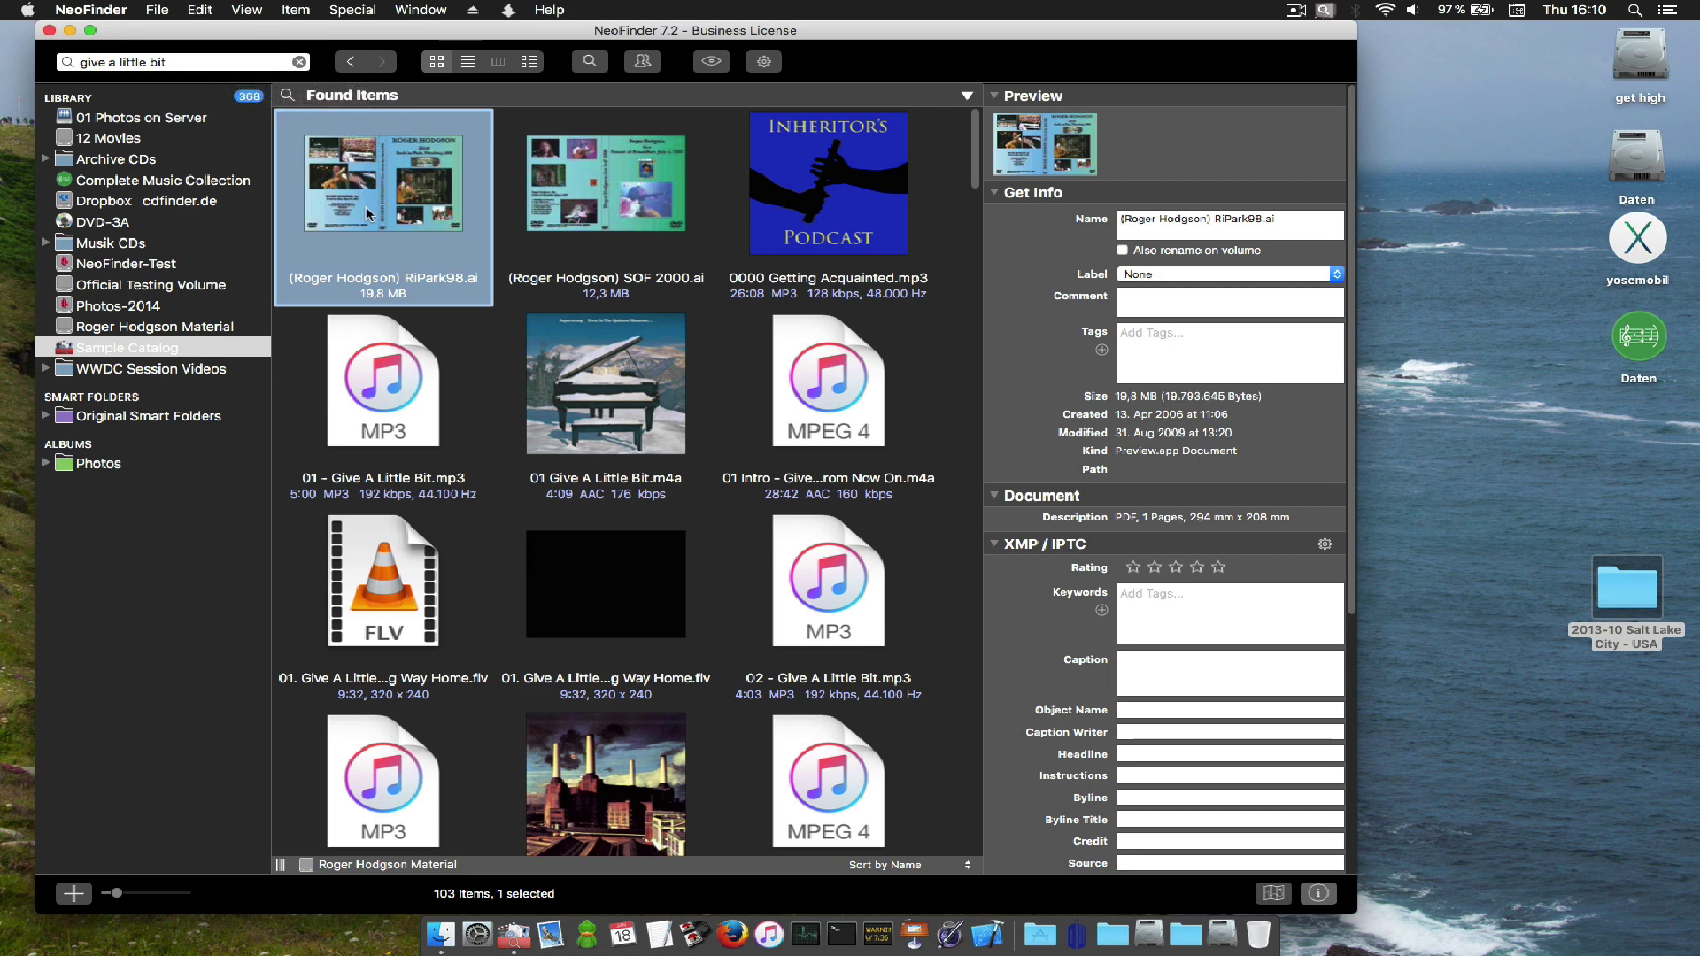
{"action": "left_click", "coordinate": [618, 193]}
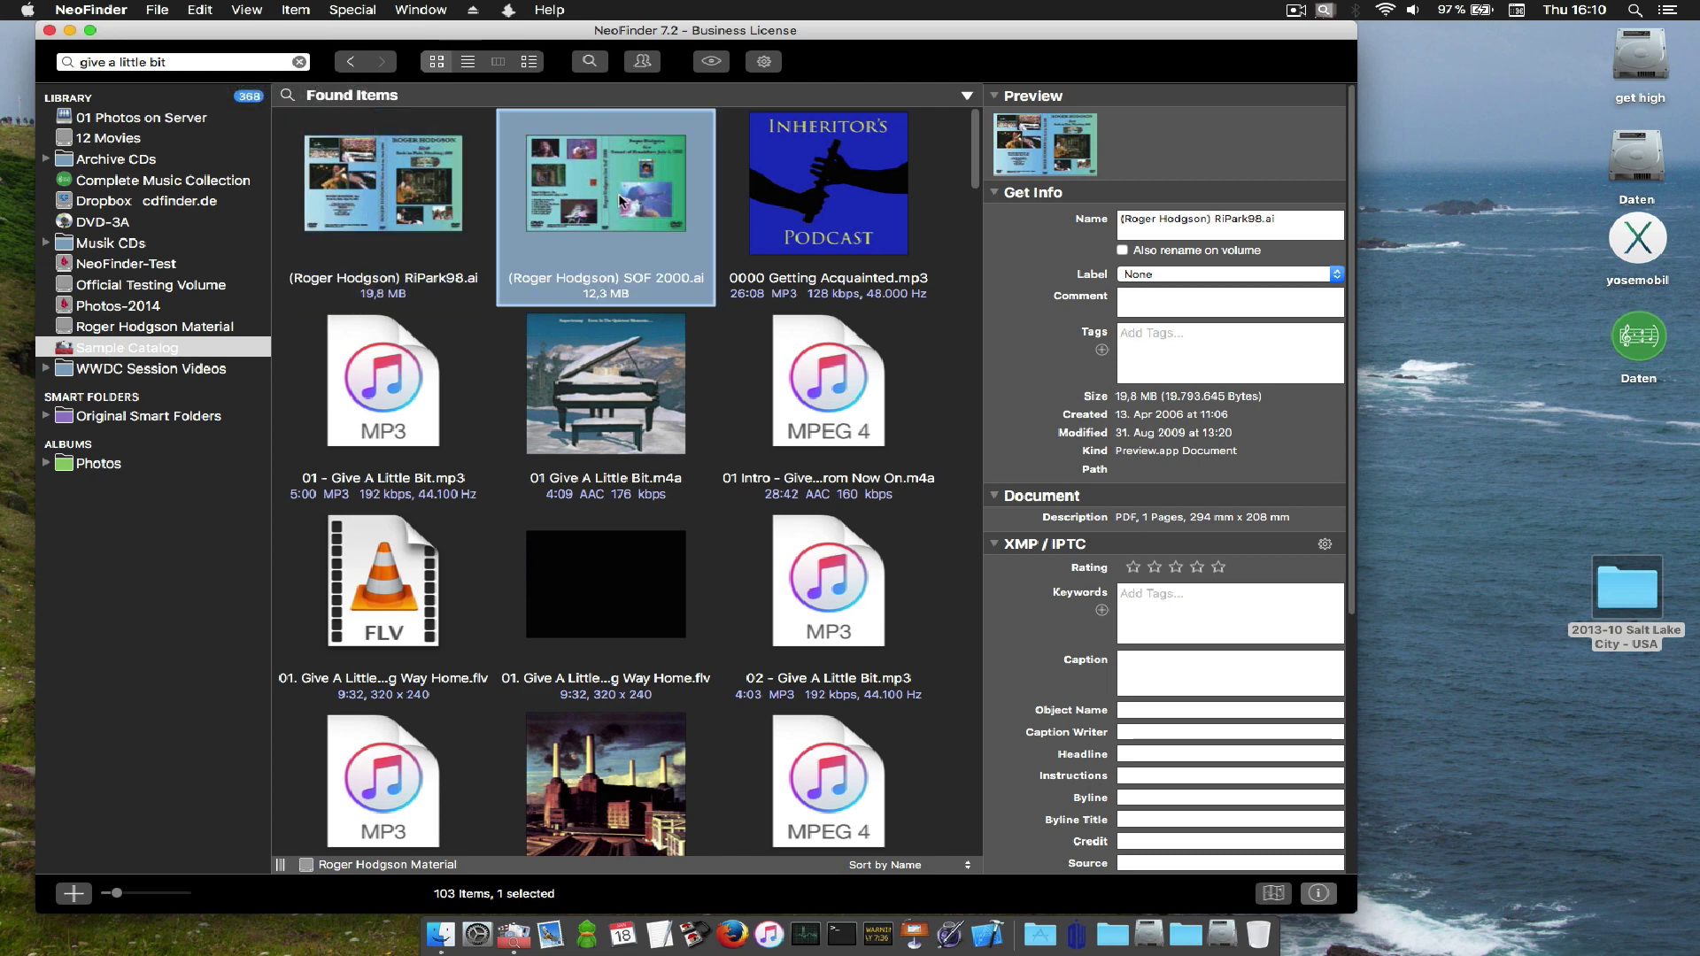
{"action": "left_click", "coordinate": [595, 588]}
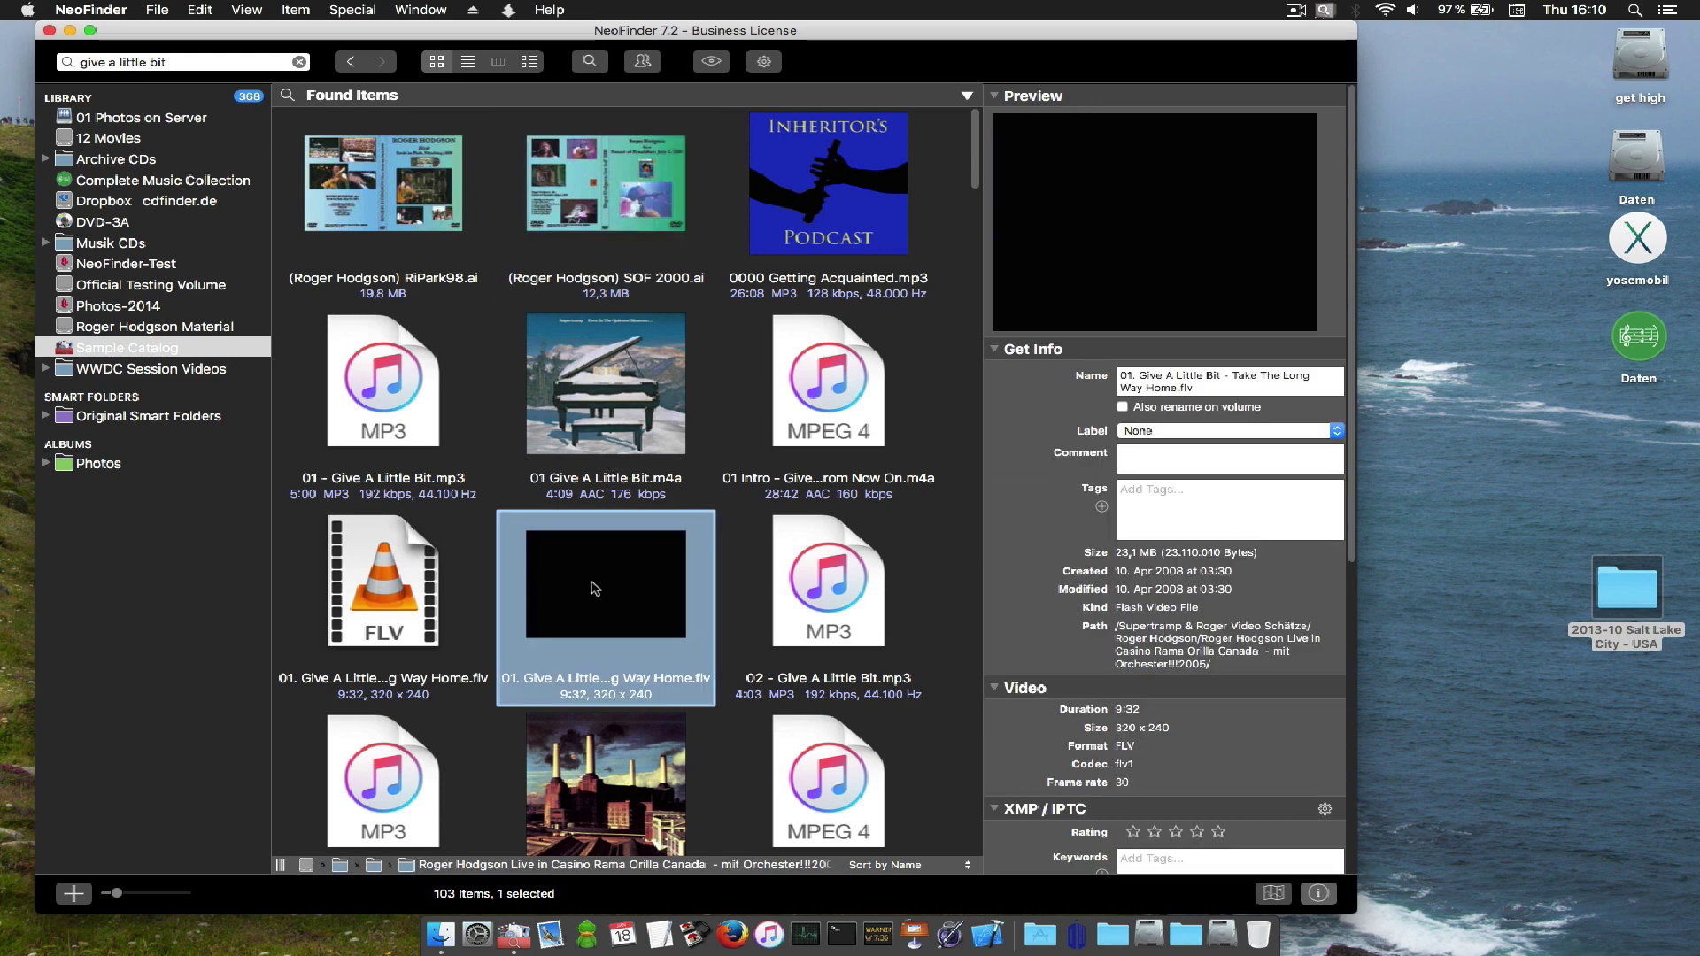
{"action": "scroll", "coordinate": [595, 588], "scroll_direction": "down", "scroll_amount": 3}
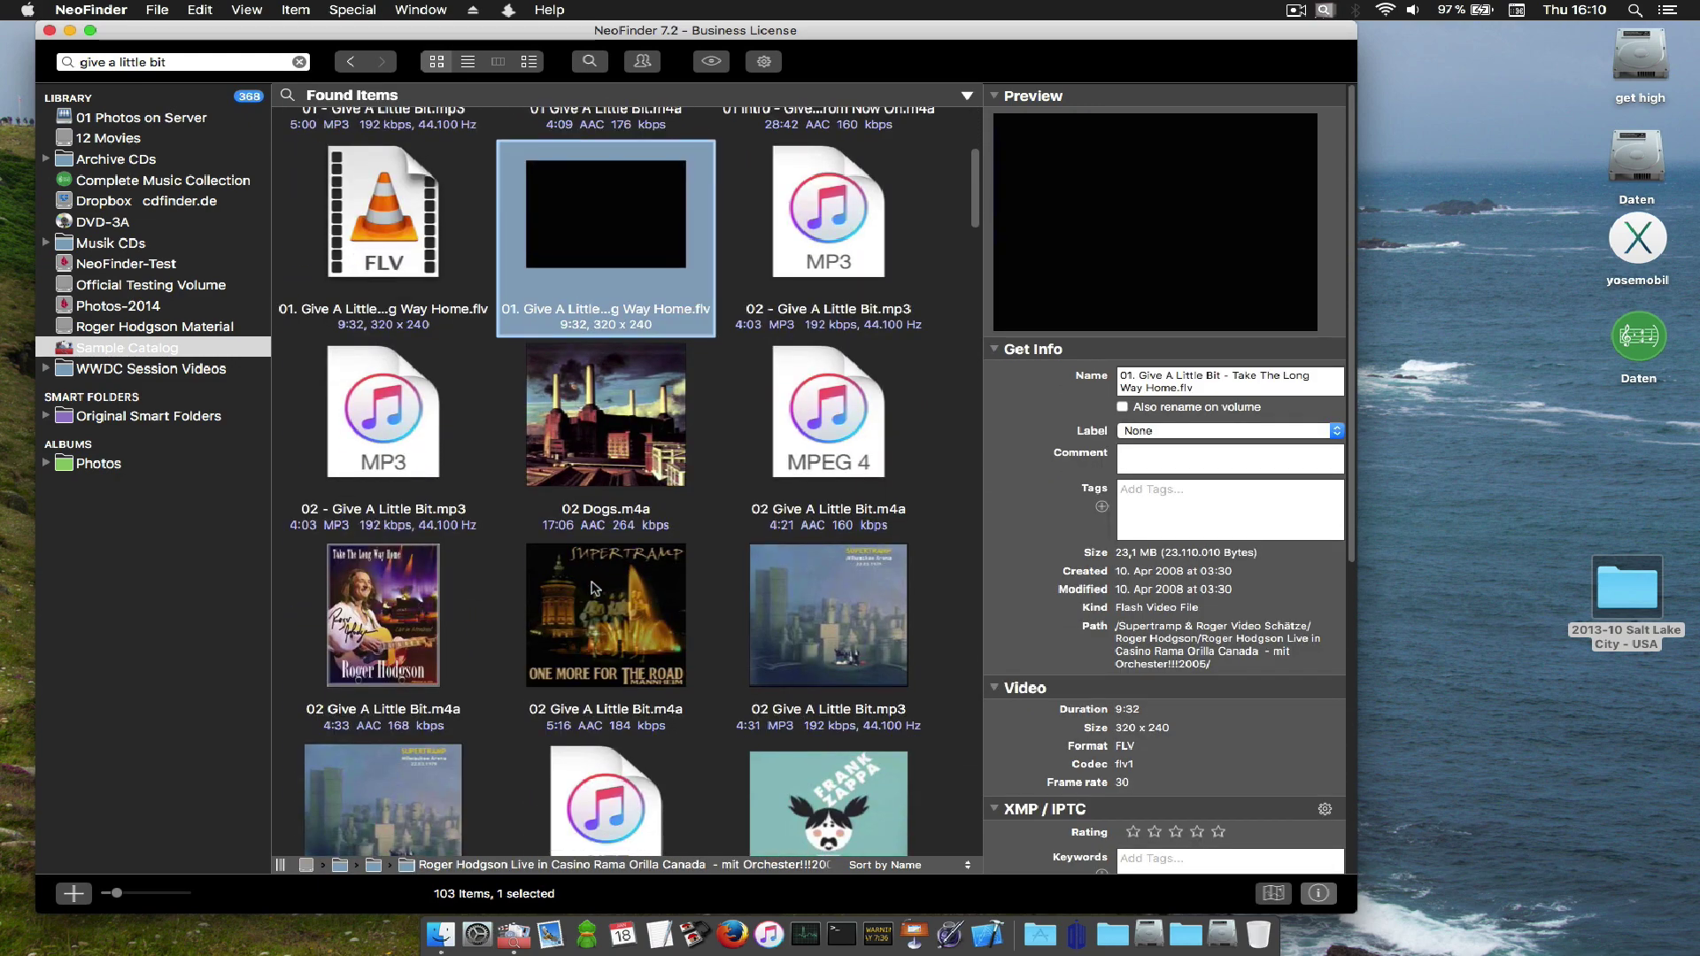
{"action": "scroll", "coordinate": [595, 588], "scroll_direction": "up", "scroll_amount": 5}
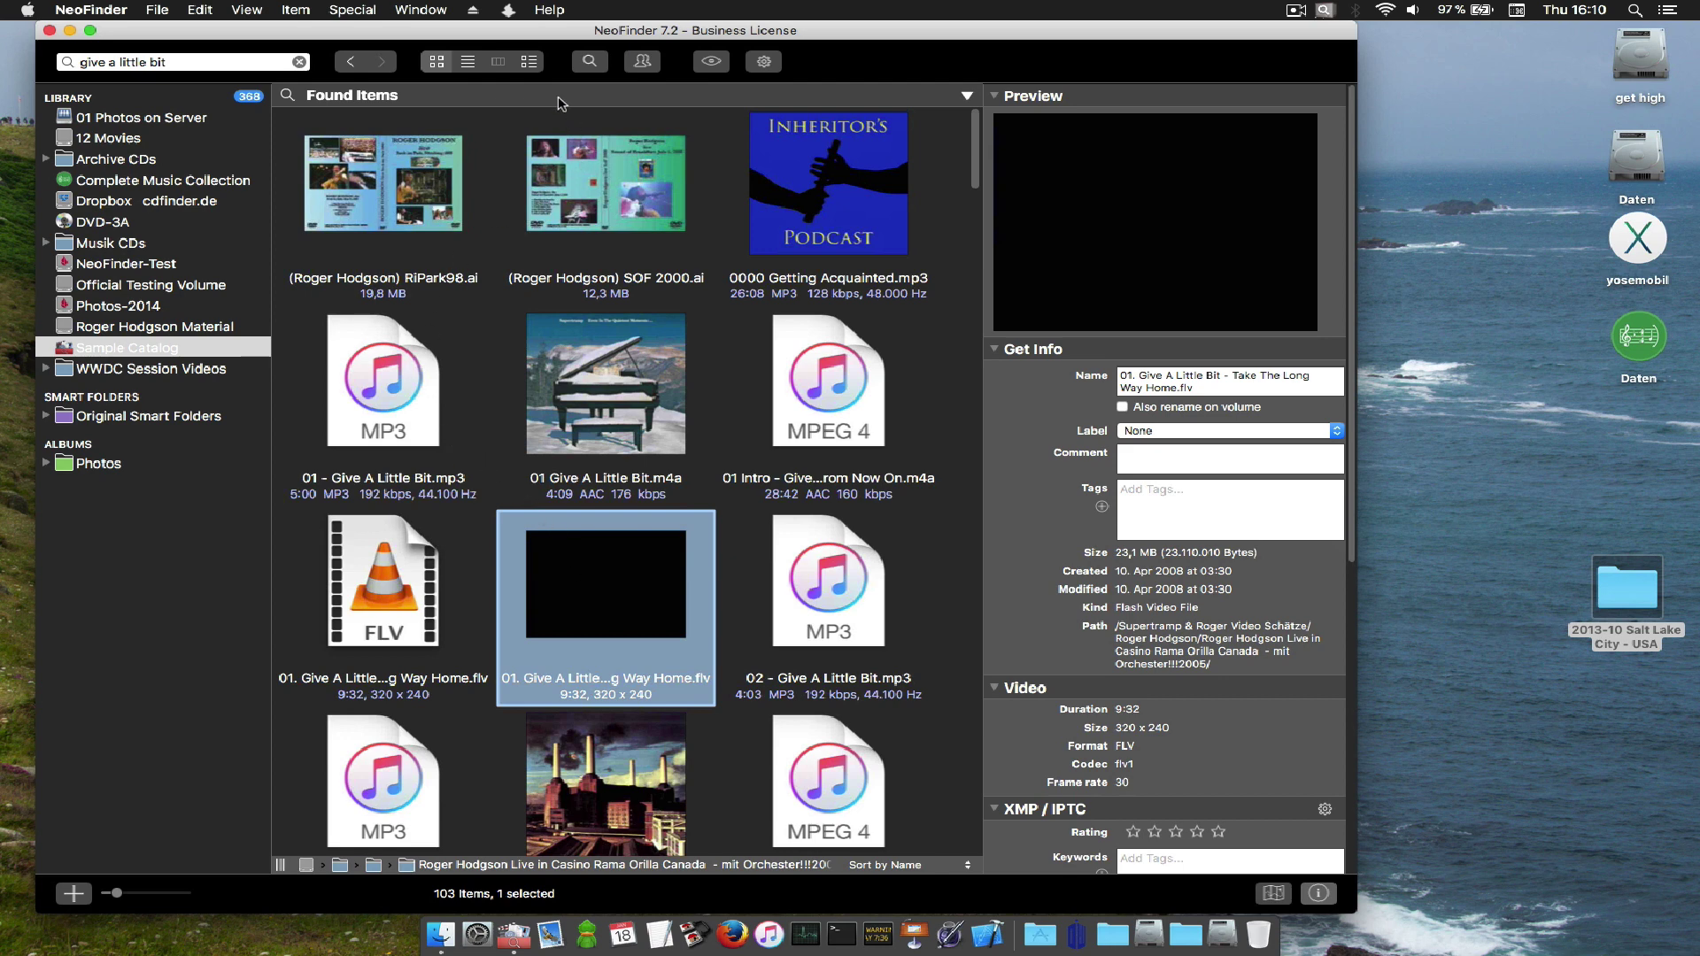
Limit the detailed search to Kind is Song and add a Music Title criterion.
{"action": "left_click", "coordinate": [591, 62]}
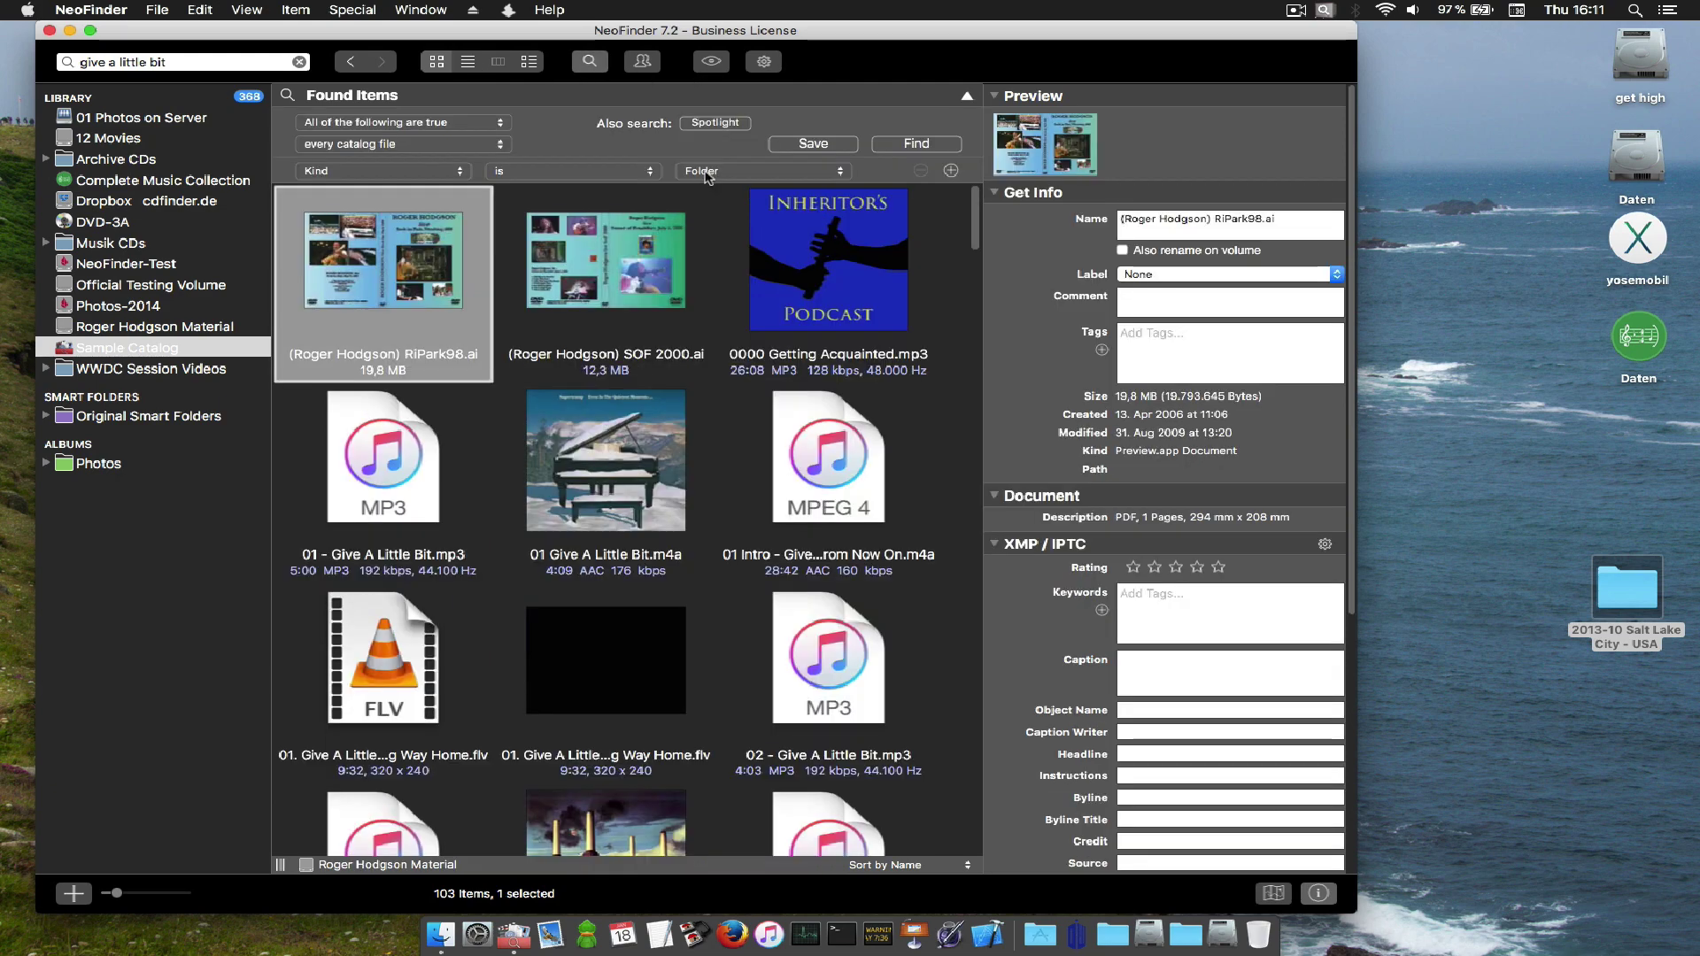
{"action": "left_click", "coordinate": [709, 174]}
{"action": "left_click", "coordinate": [714, 200]}
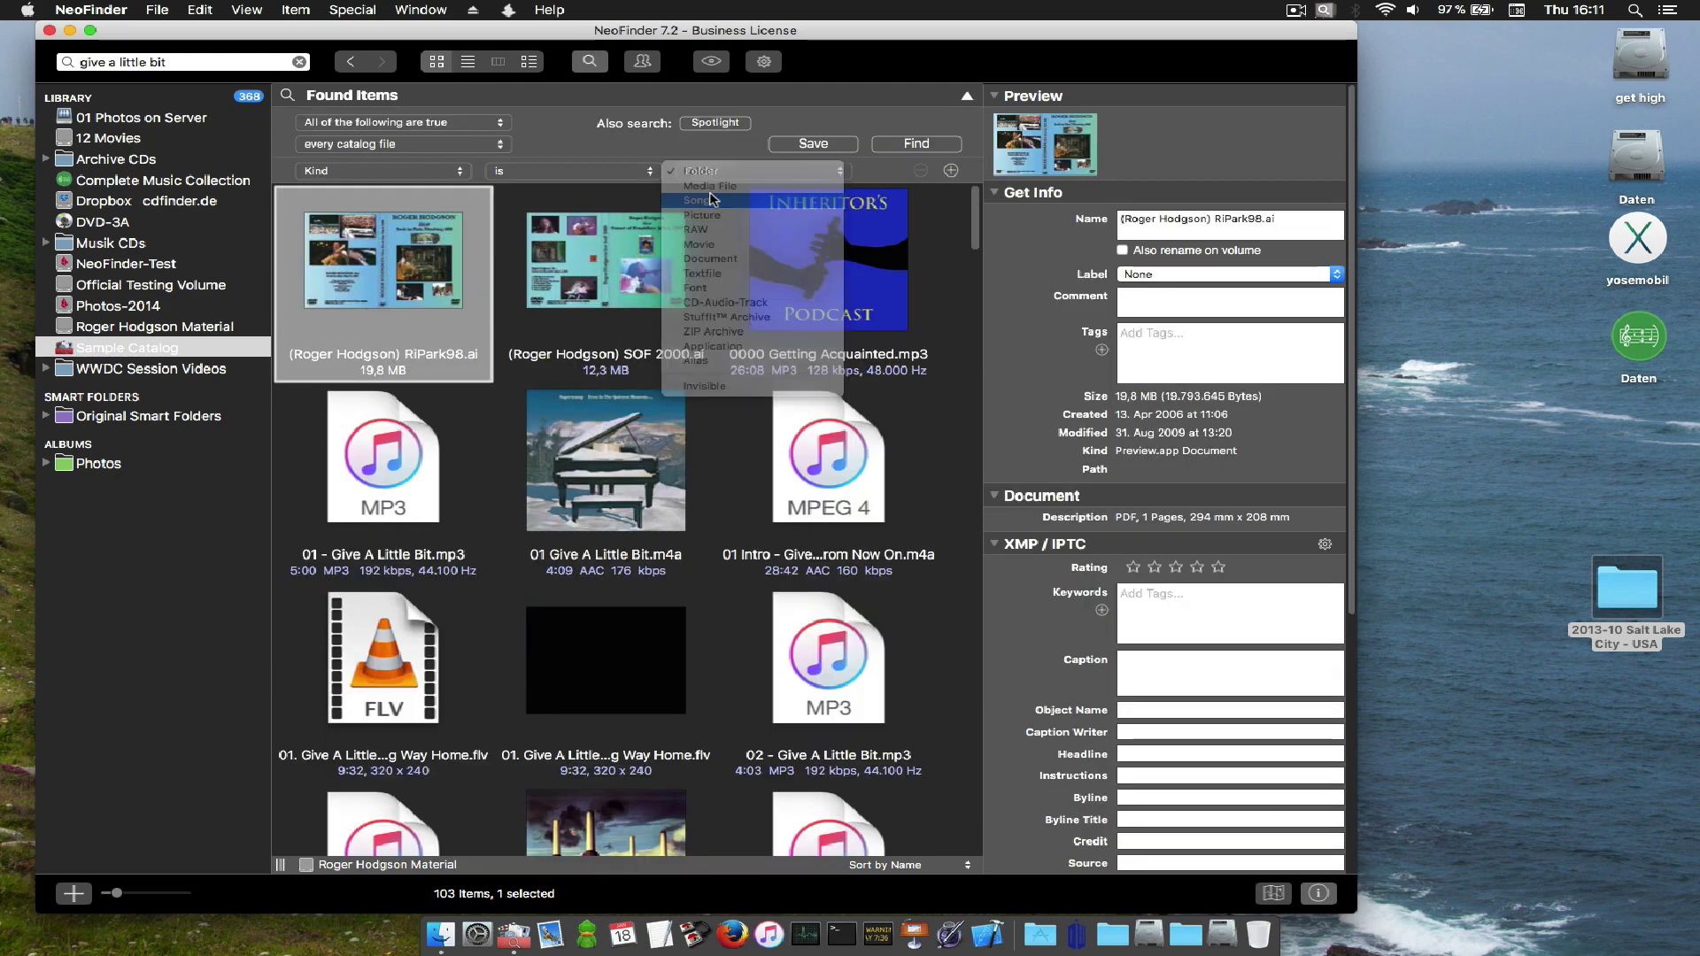
{"action": "left_click", "coordinate": [951, 171]}
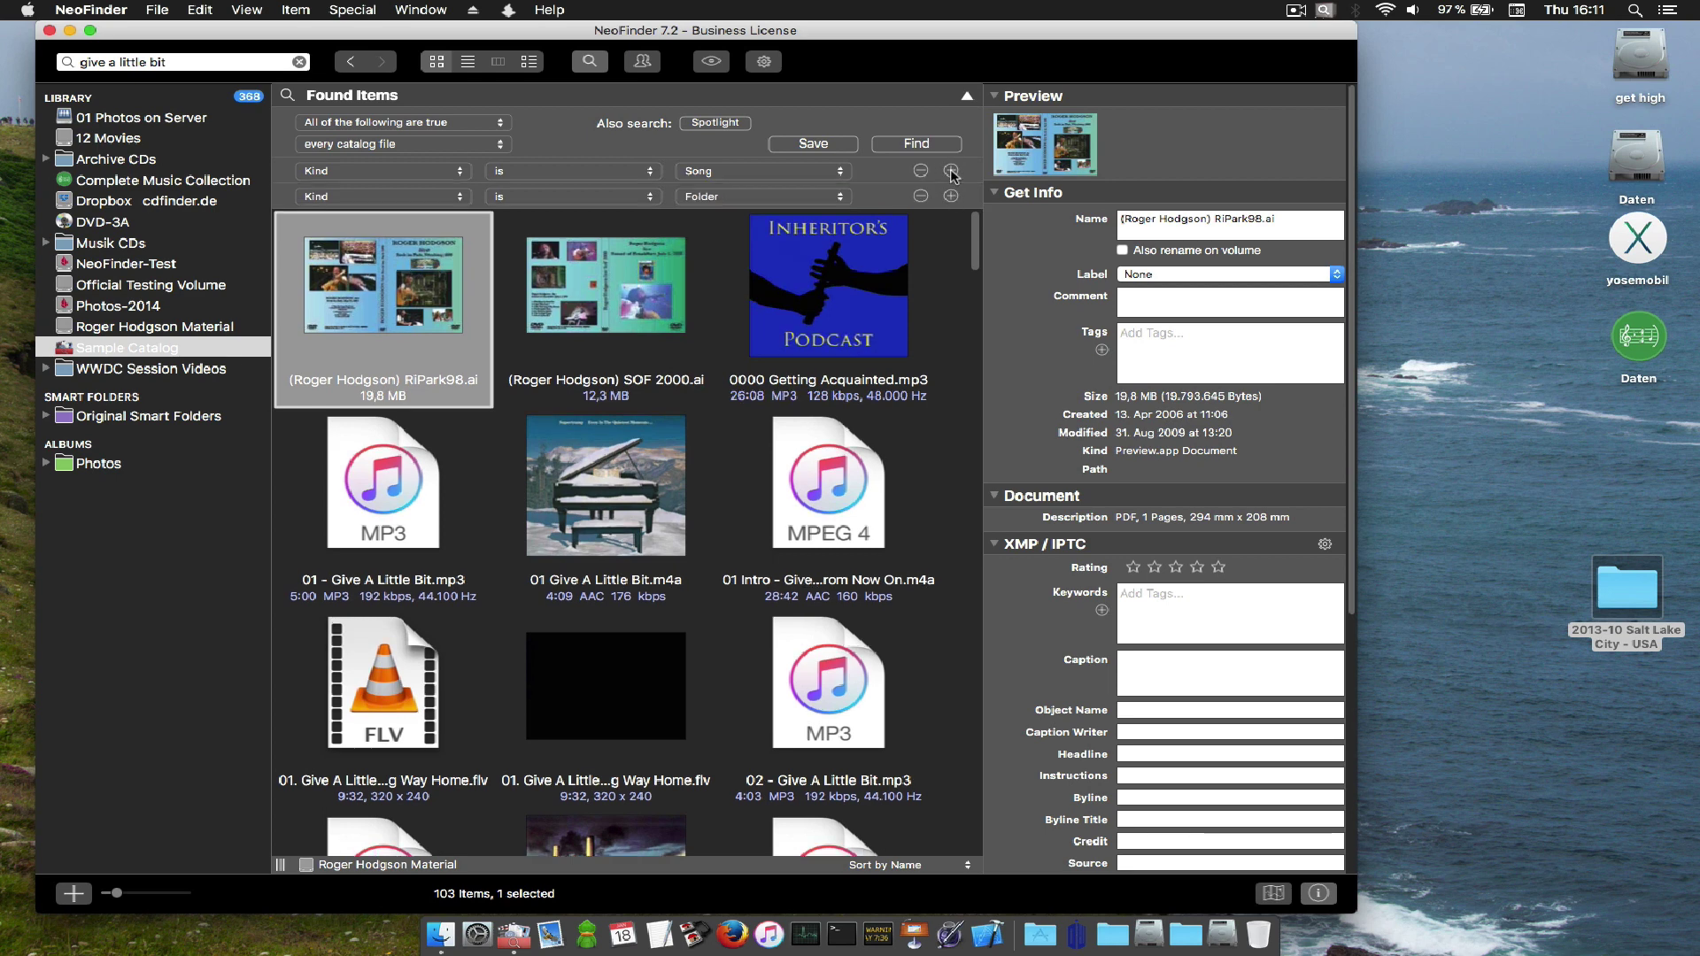
{"action": "left_click", "coordinate": [409, 194]}
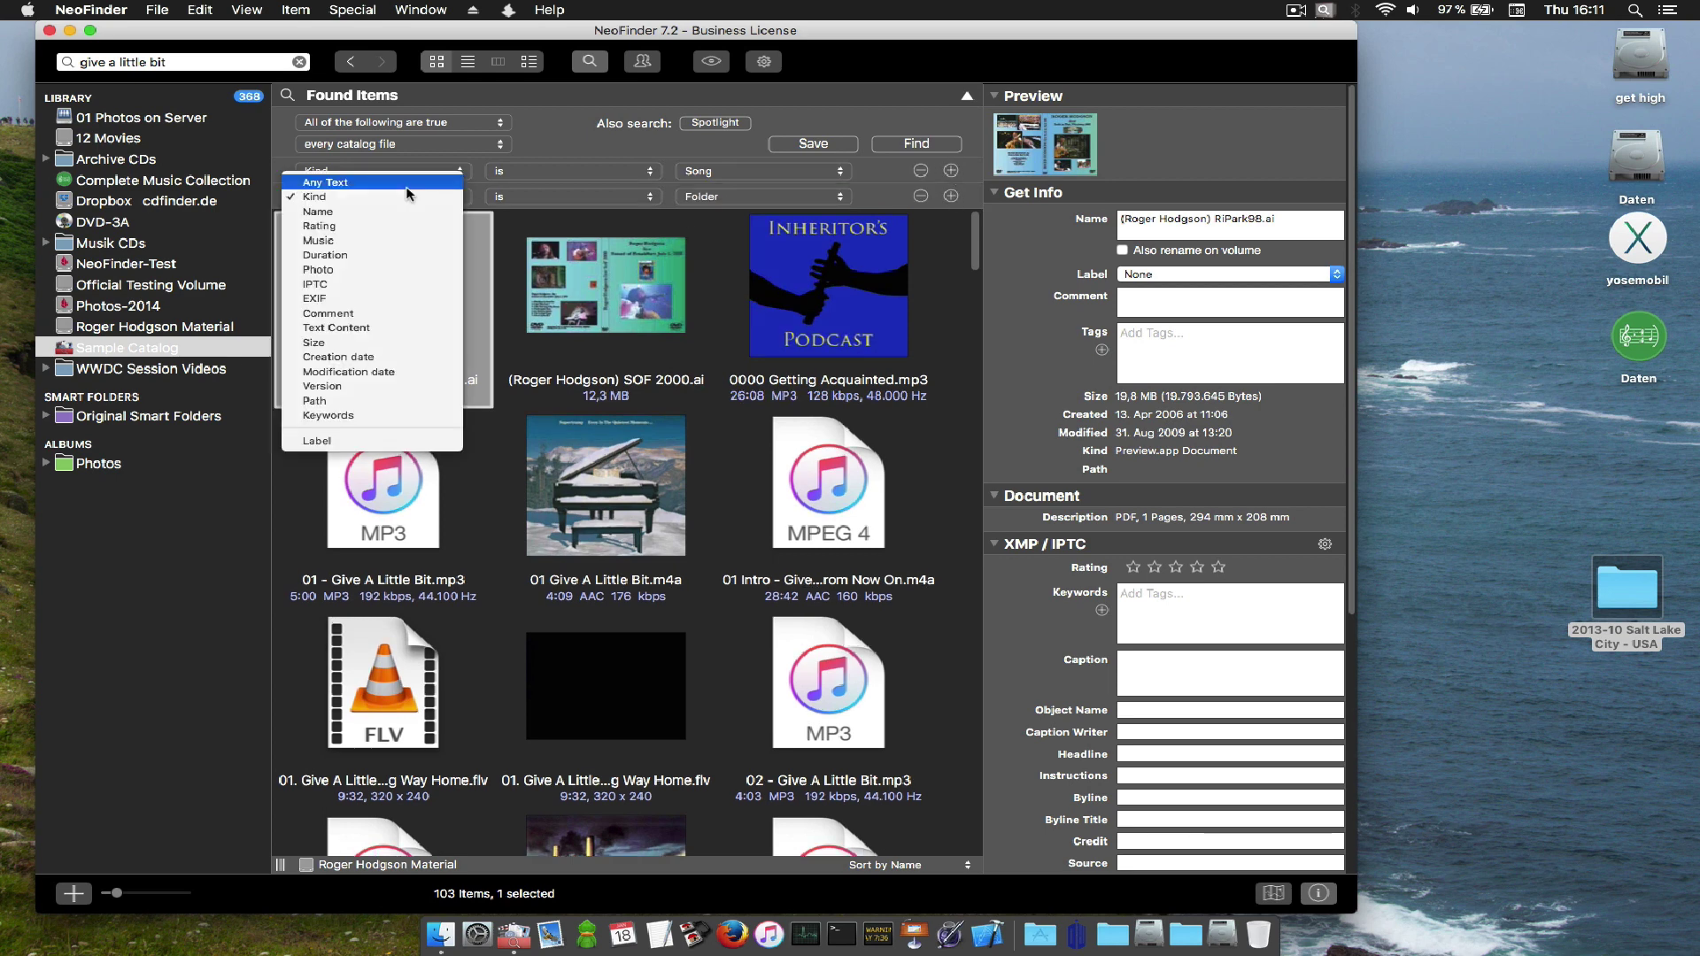
{"action": "left_click", "coordinate": [459, 197]}
{"action": "left_click", "coordinate": [461, 195]}
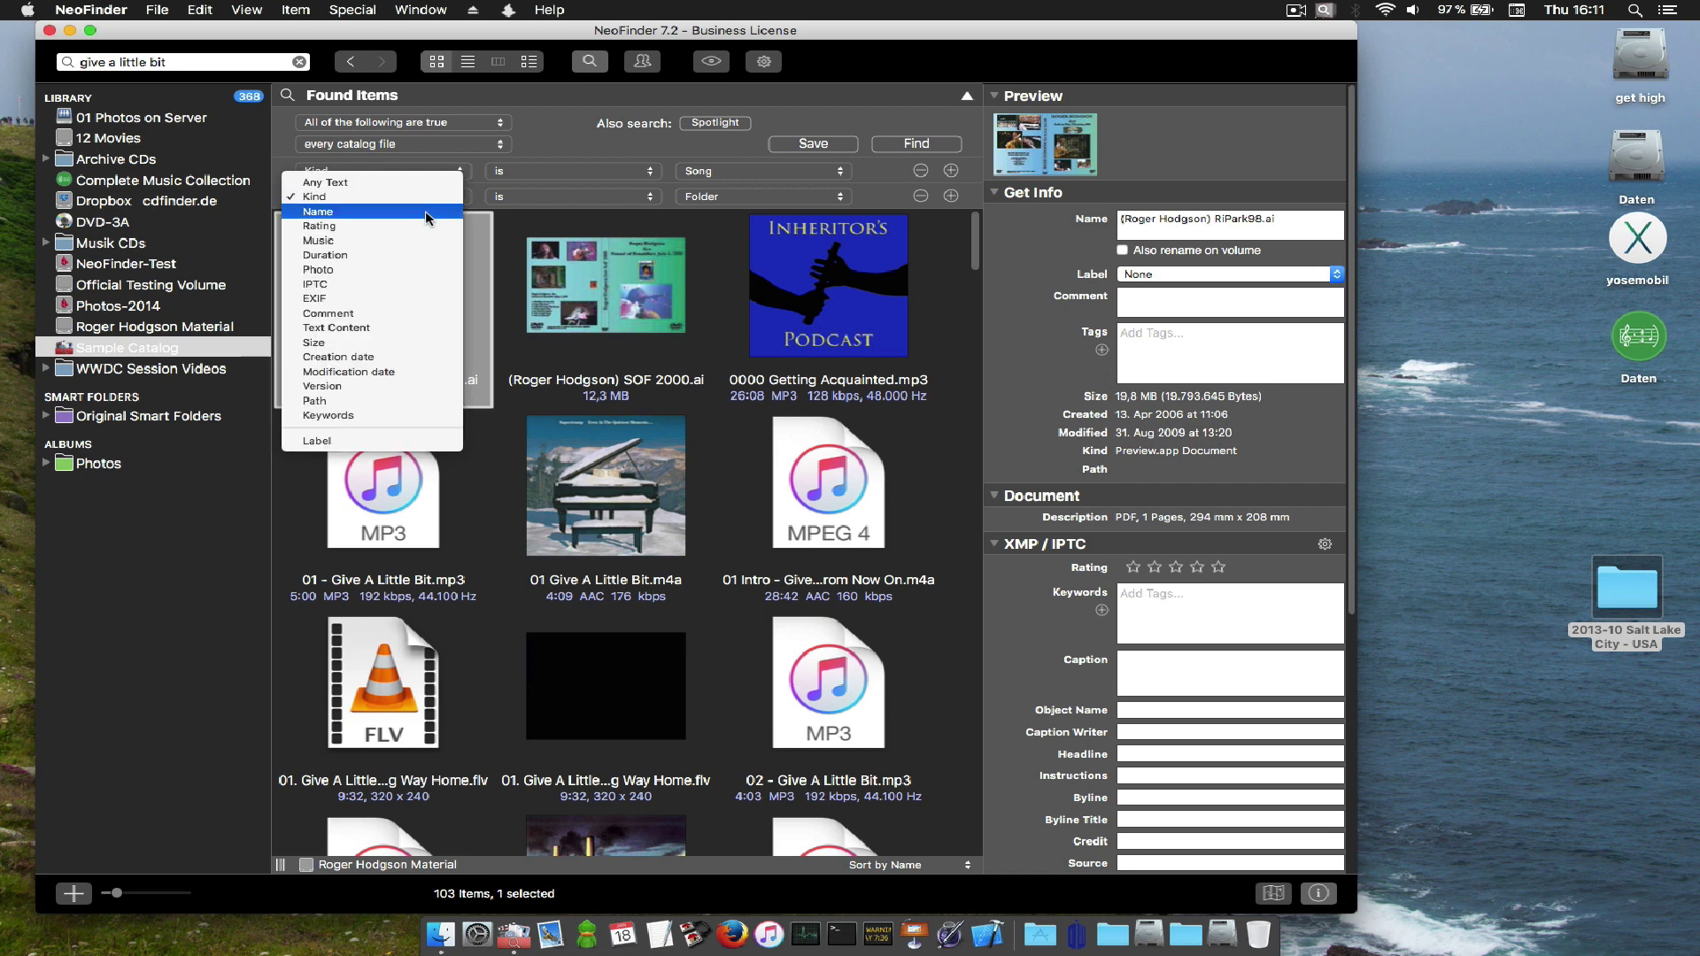
{"action": "left_click", "coordinate": [429, 240]}
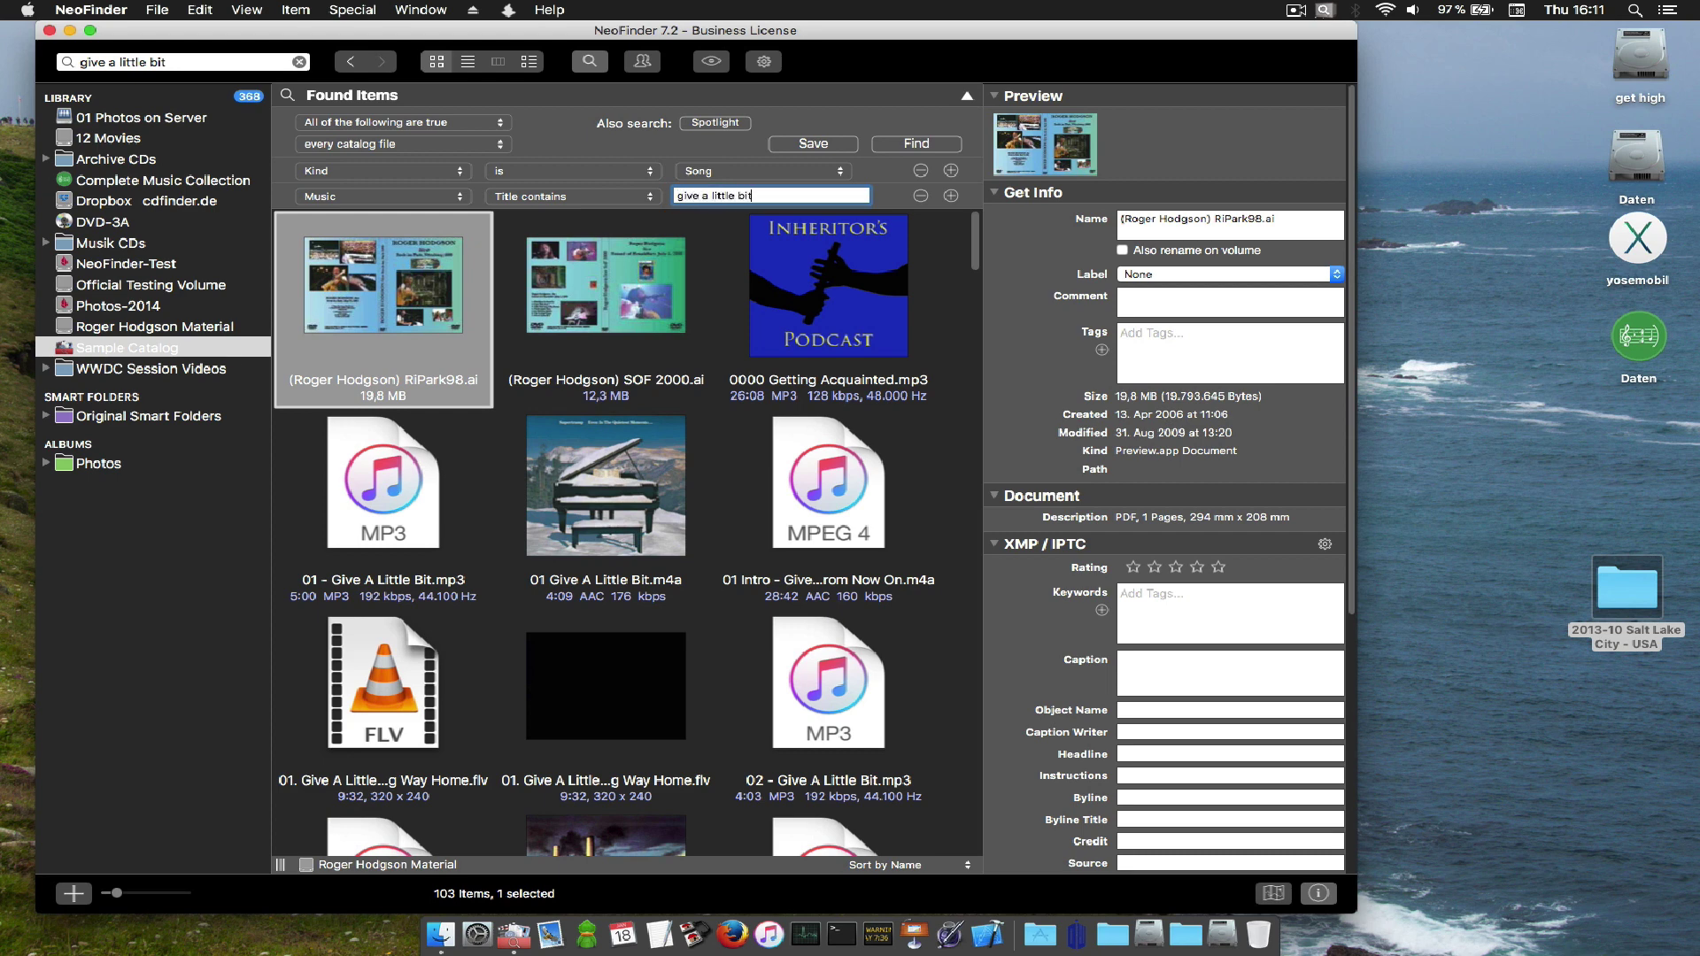
Add a Music Artist contains 'roger hod' criterion and run the search.
{"action": "left_click", "coordinate": [951, 195]}
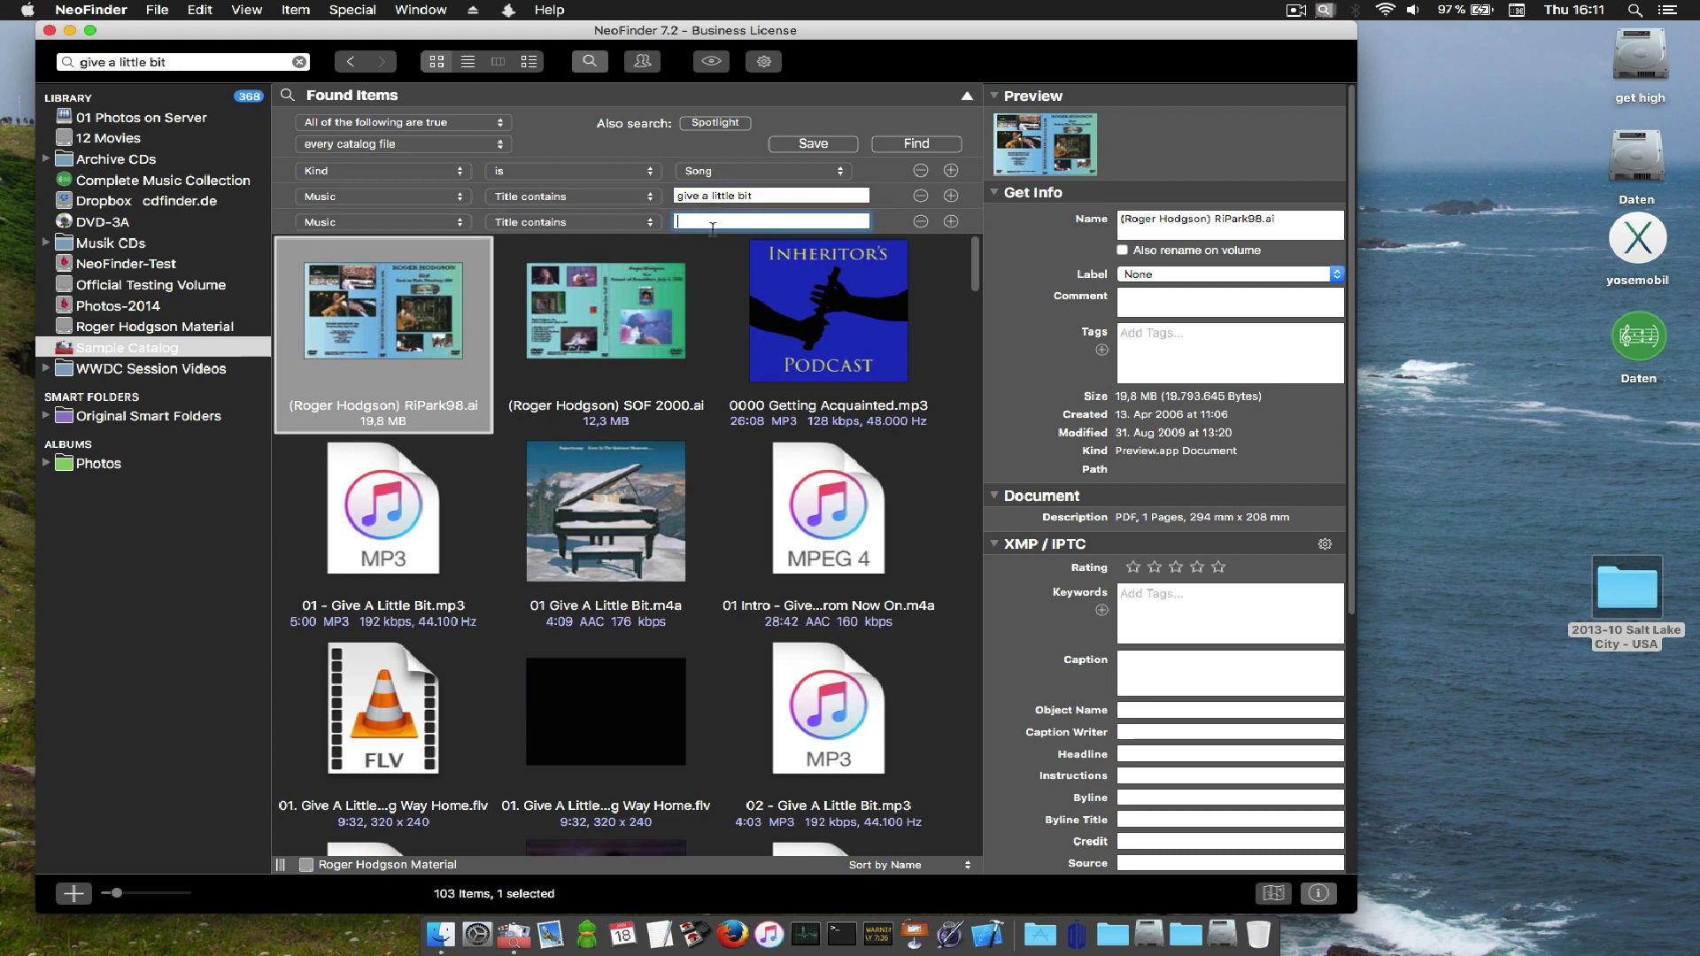
{"action": "left_click", "coordinate": [588, 230]}
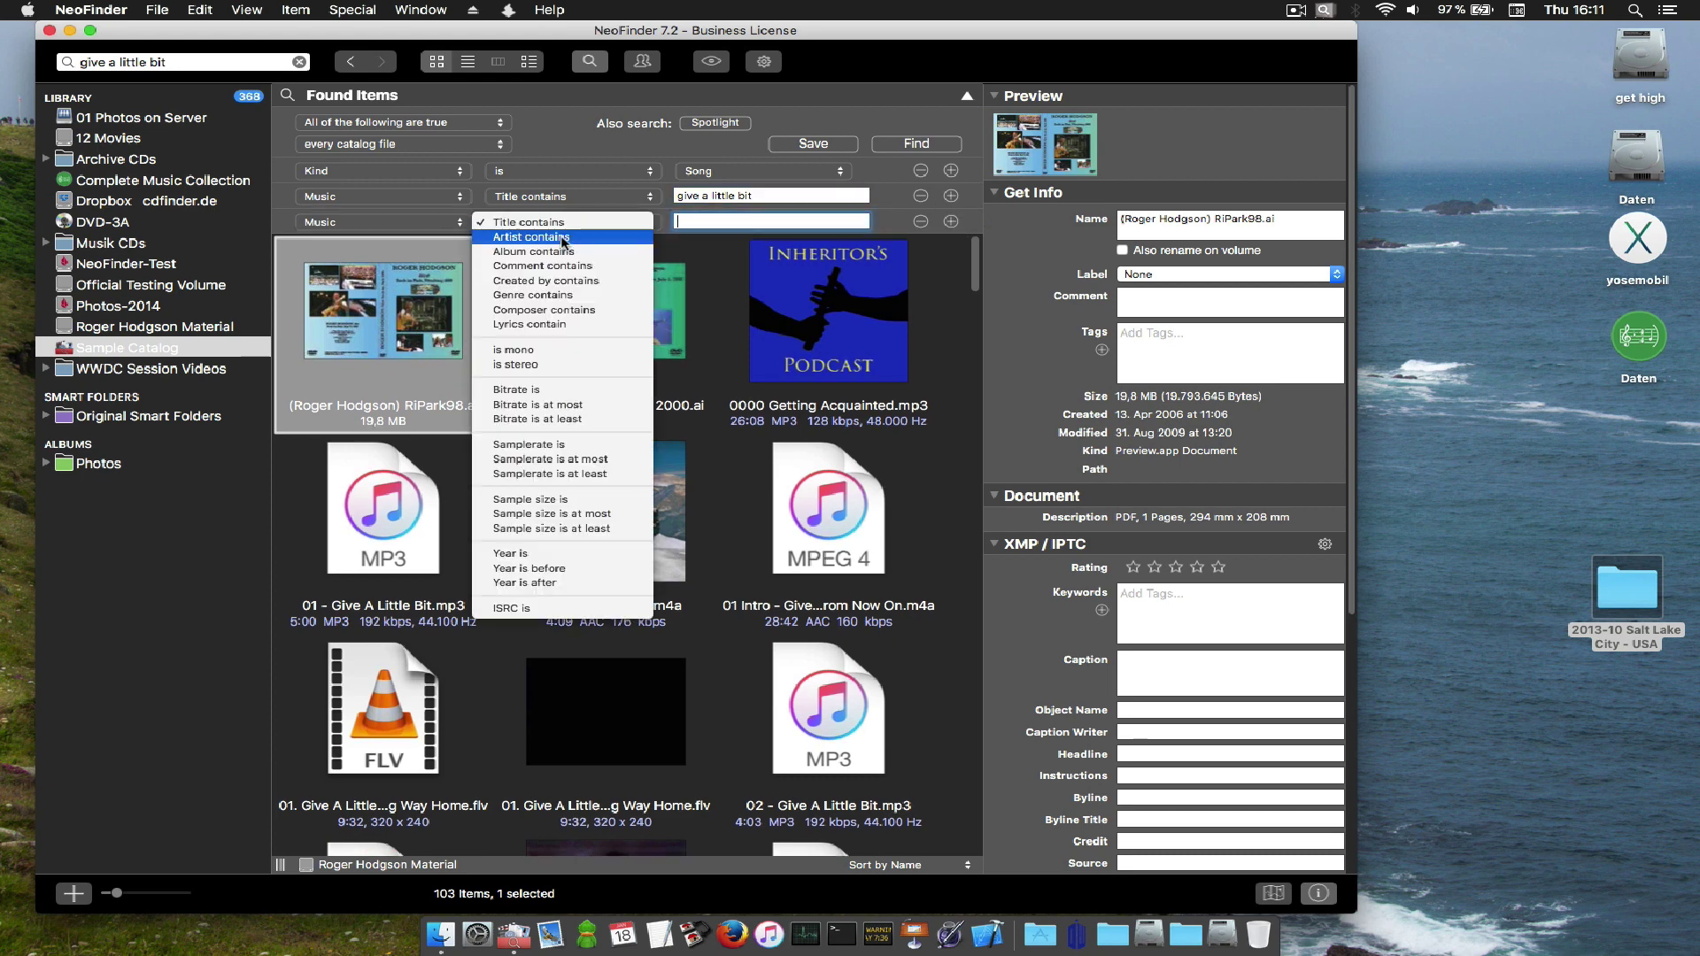
{"action": "left_click", "coordinate": [571, 237]}
{"action": "type", "text": "roger hodgson"}
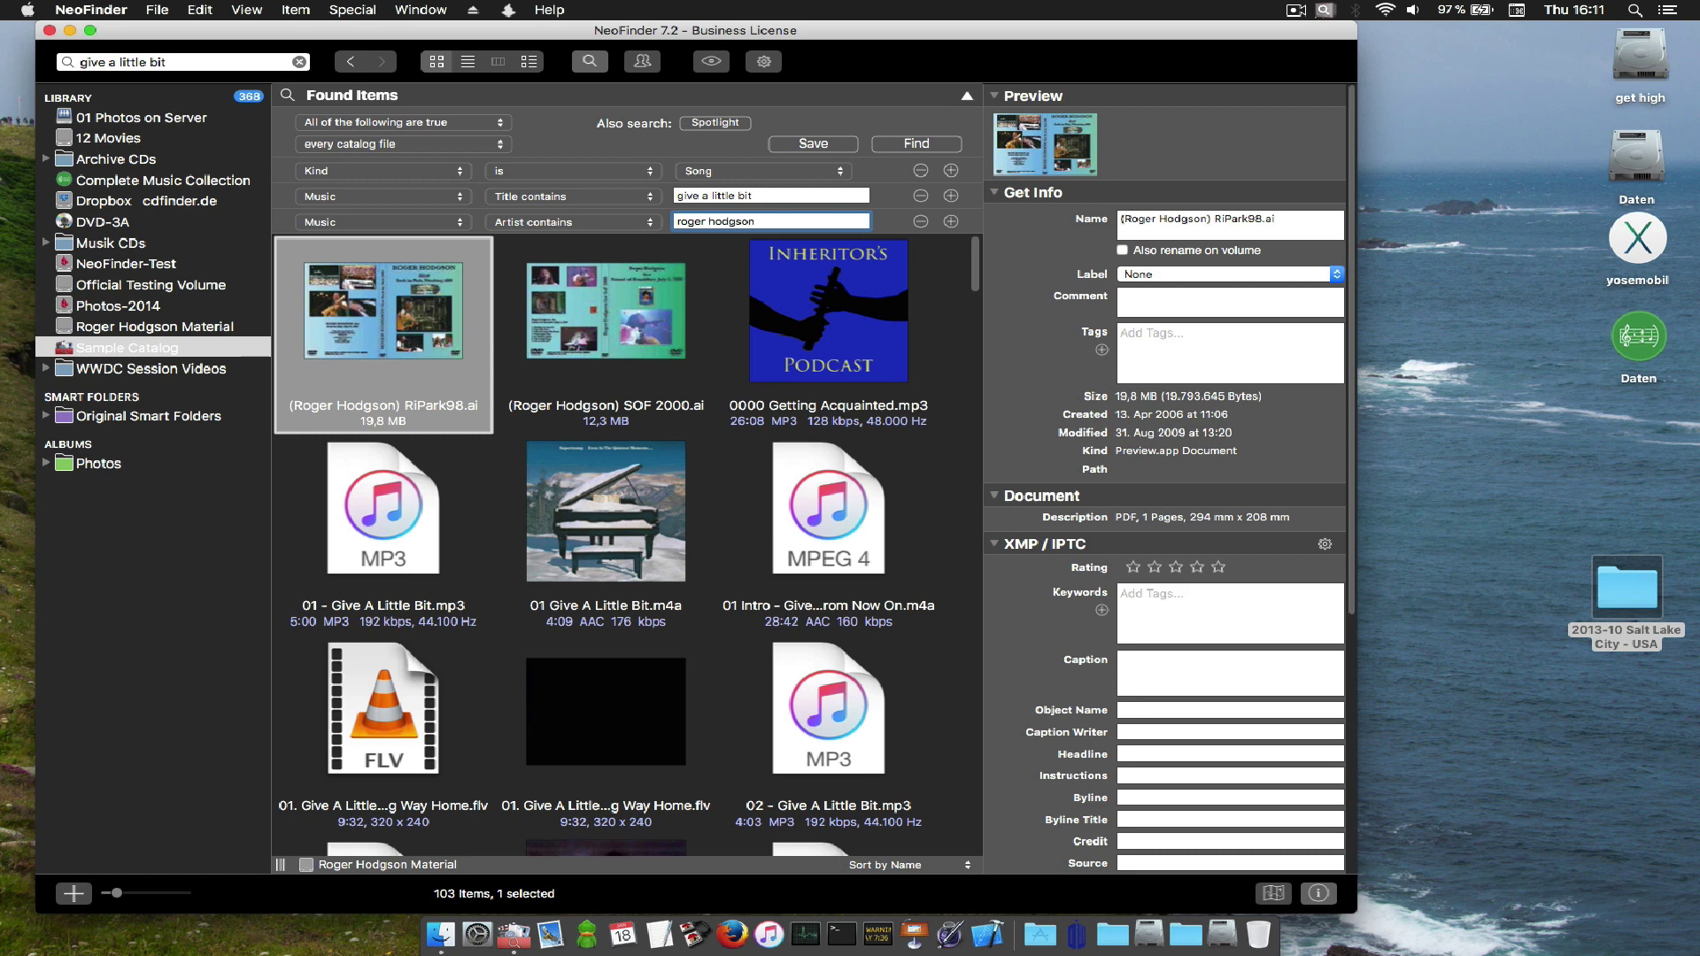
{"action": "left_click", "coordinate": [912, 144]}
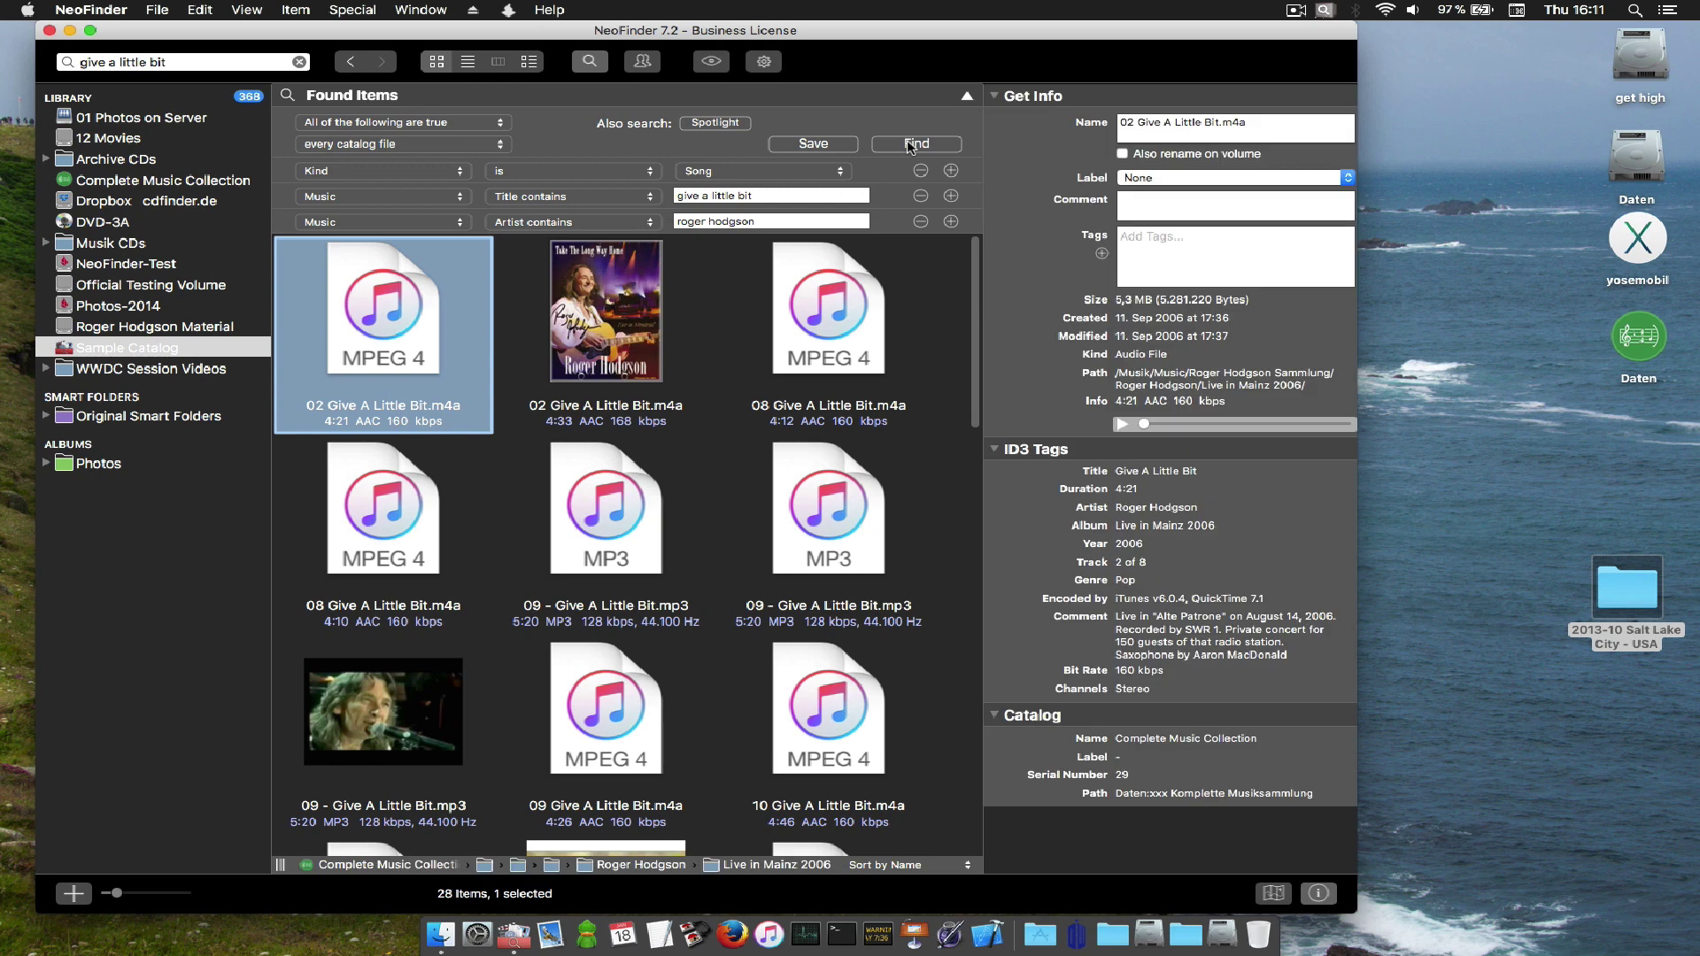
Compare ID3 tags of several Give A Little Bit tracks, ending on 08 Give A Little Bit.m4a.
{"action": "left_click", "coordinate": [626, 336]}
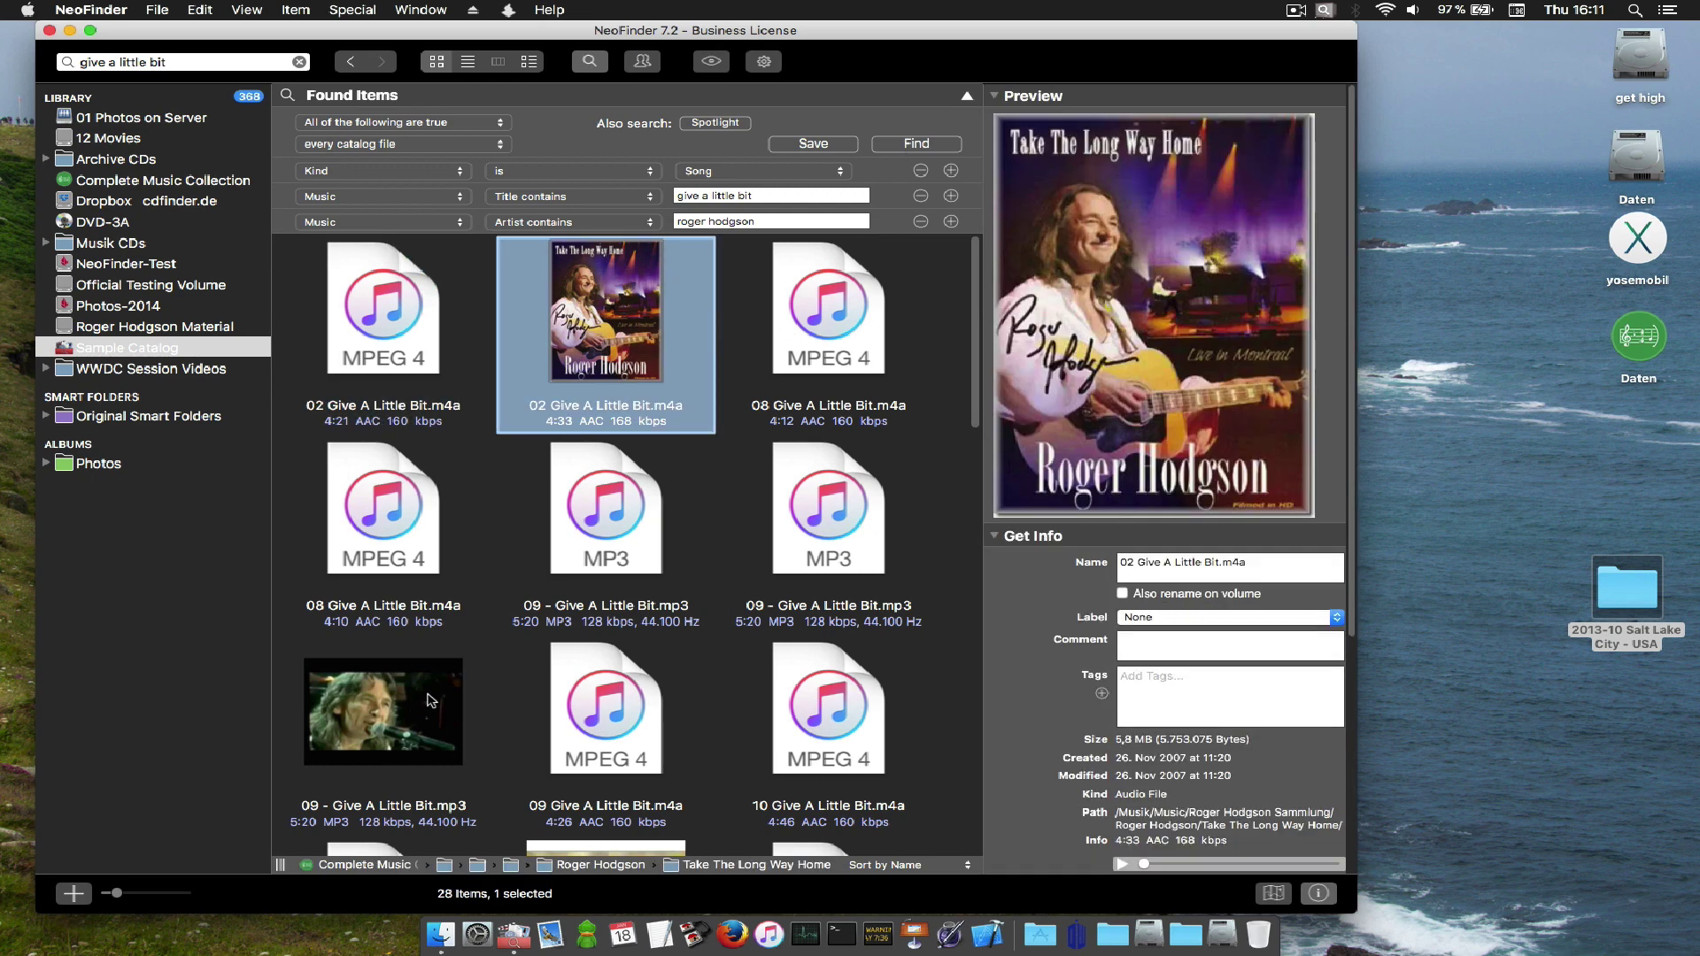
{"action": "left_click", "coordinate": [580, 701]}
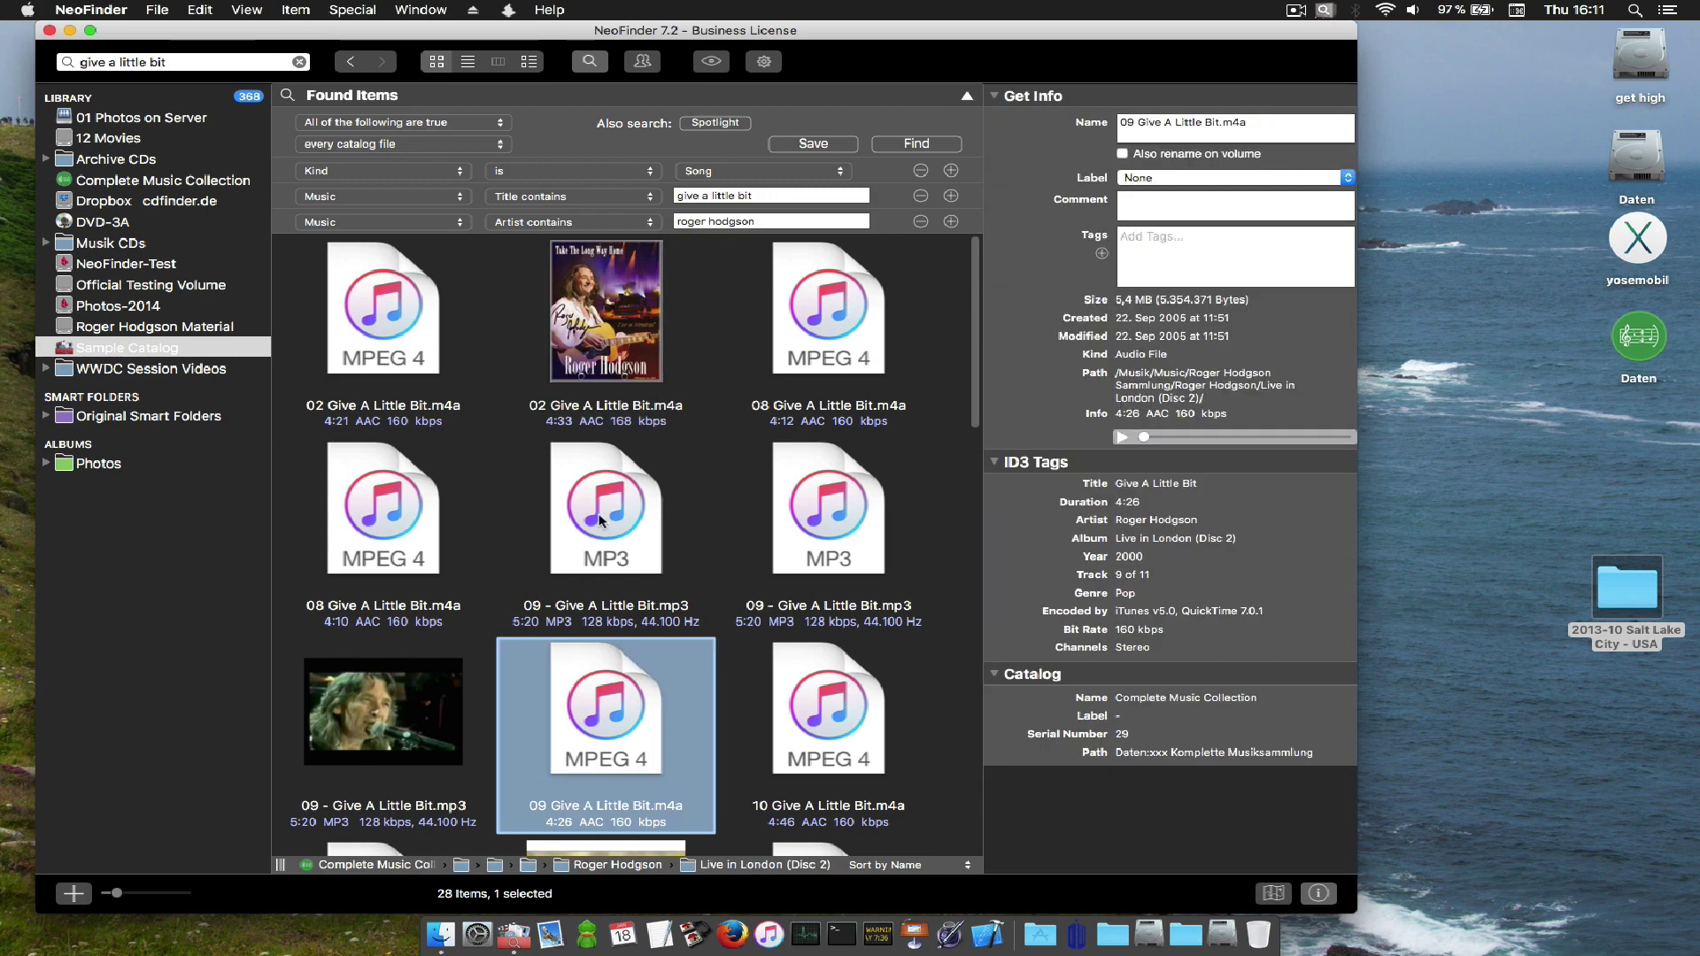
{"action": "left_click", "coordinate": [600, 521]}
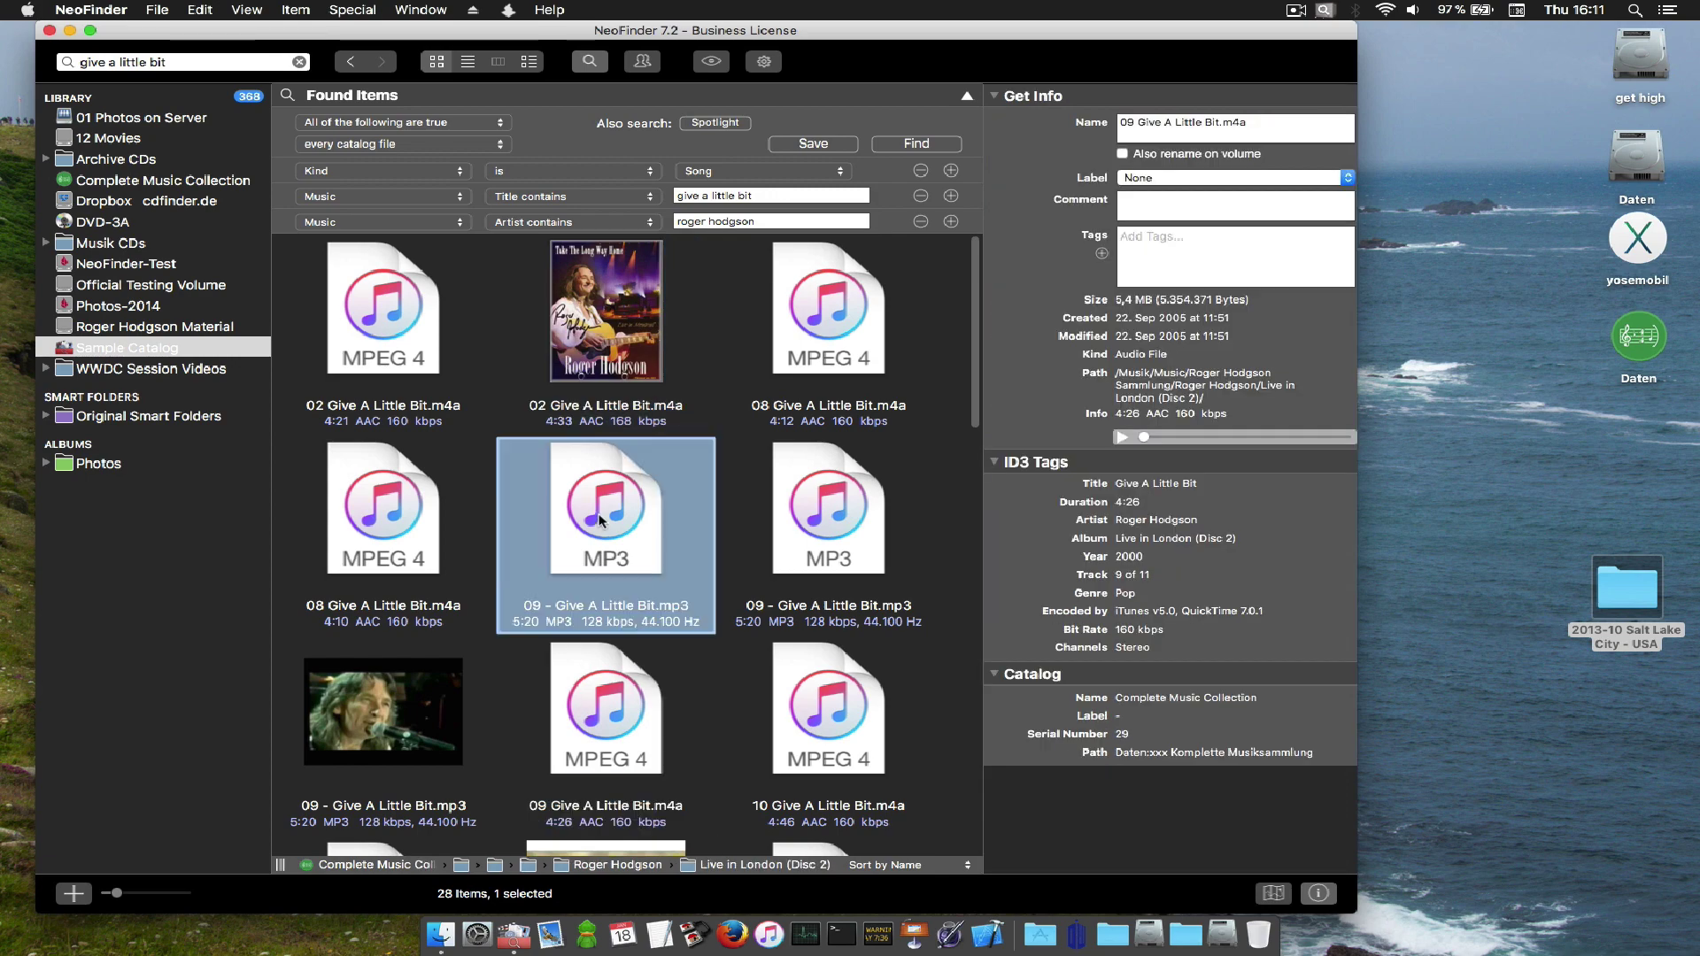
{"action": "left_click", "coordinate": [852, 317]}
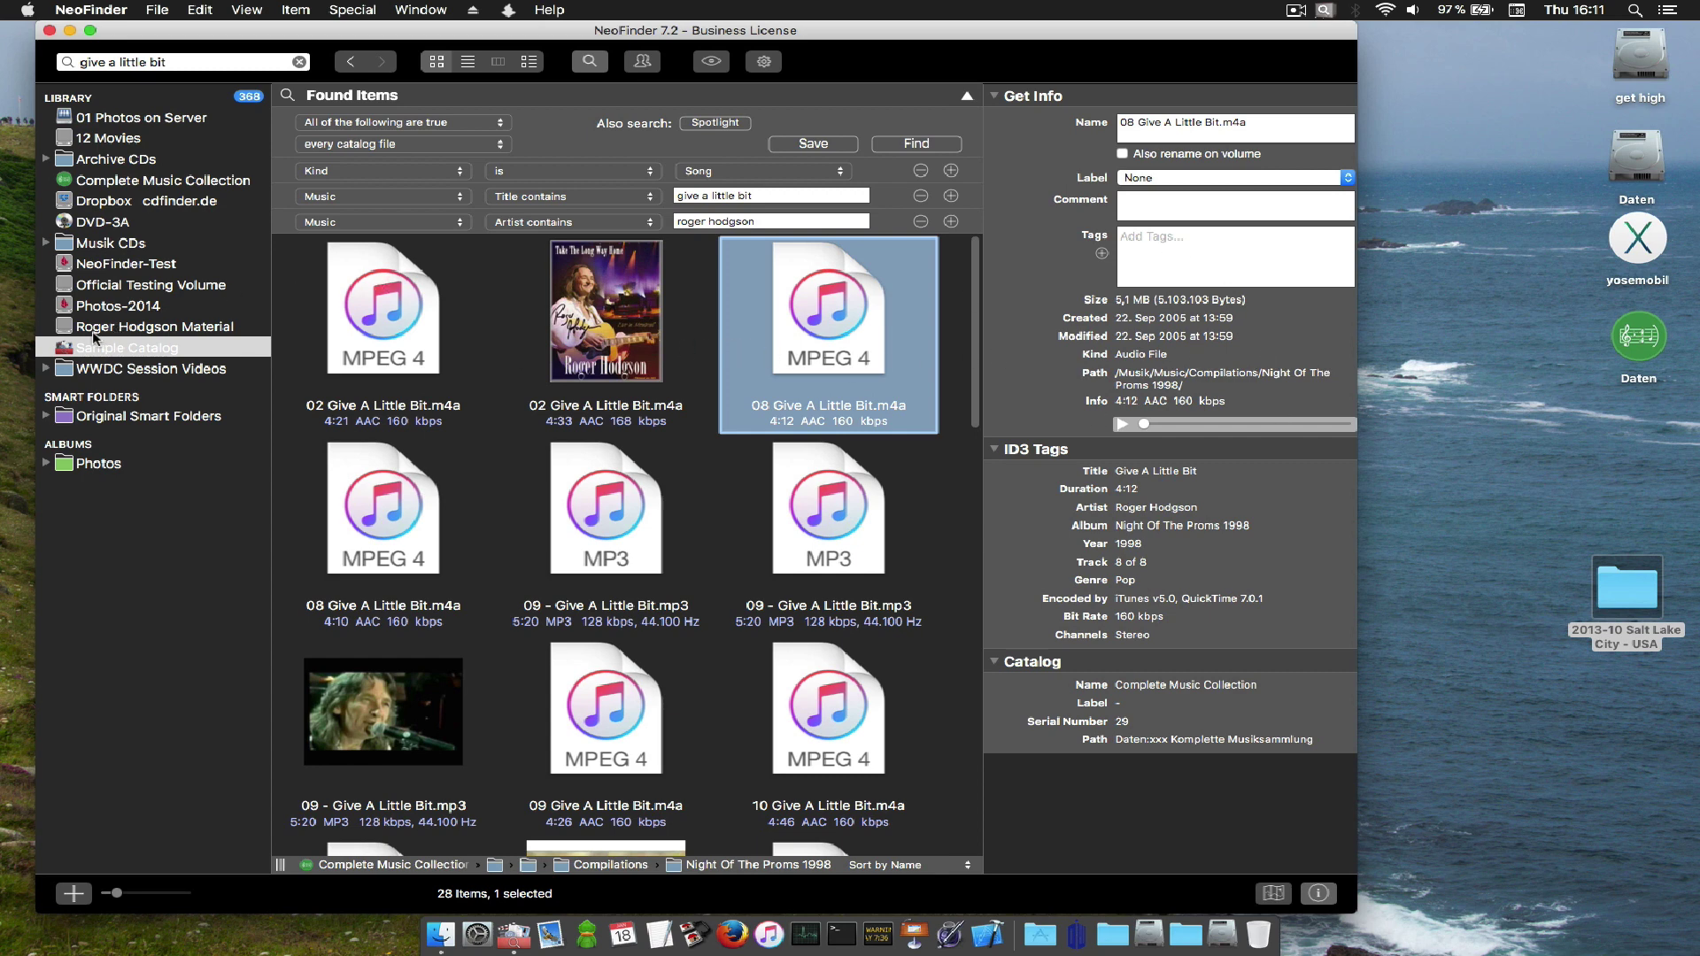
Return to the Sample Catalog and inspect 1b Dreamers.afphoto and 3 The Logical Song.mp3.
{"action": "left_click", "coordinate": [60, 348]}
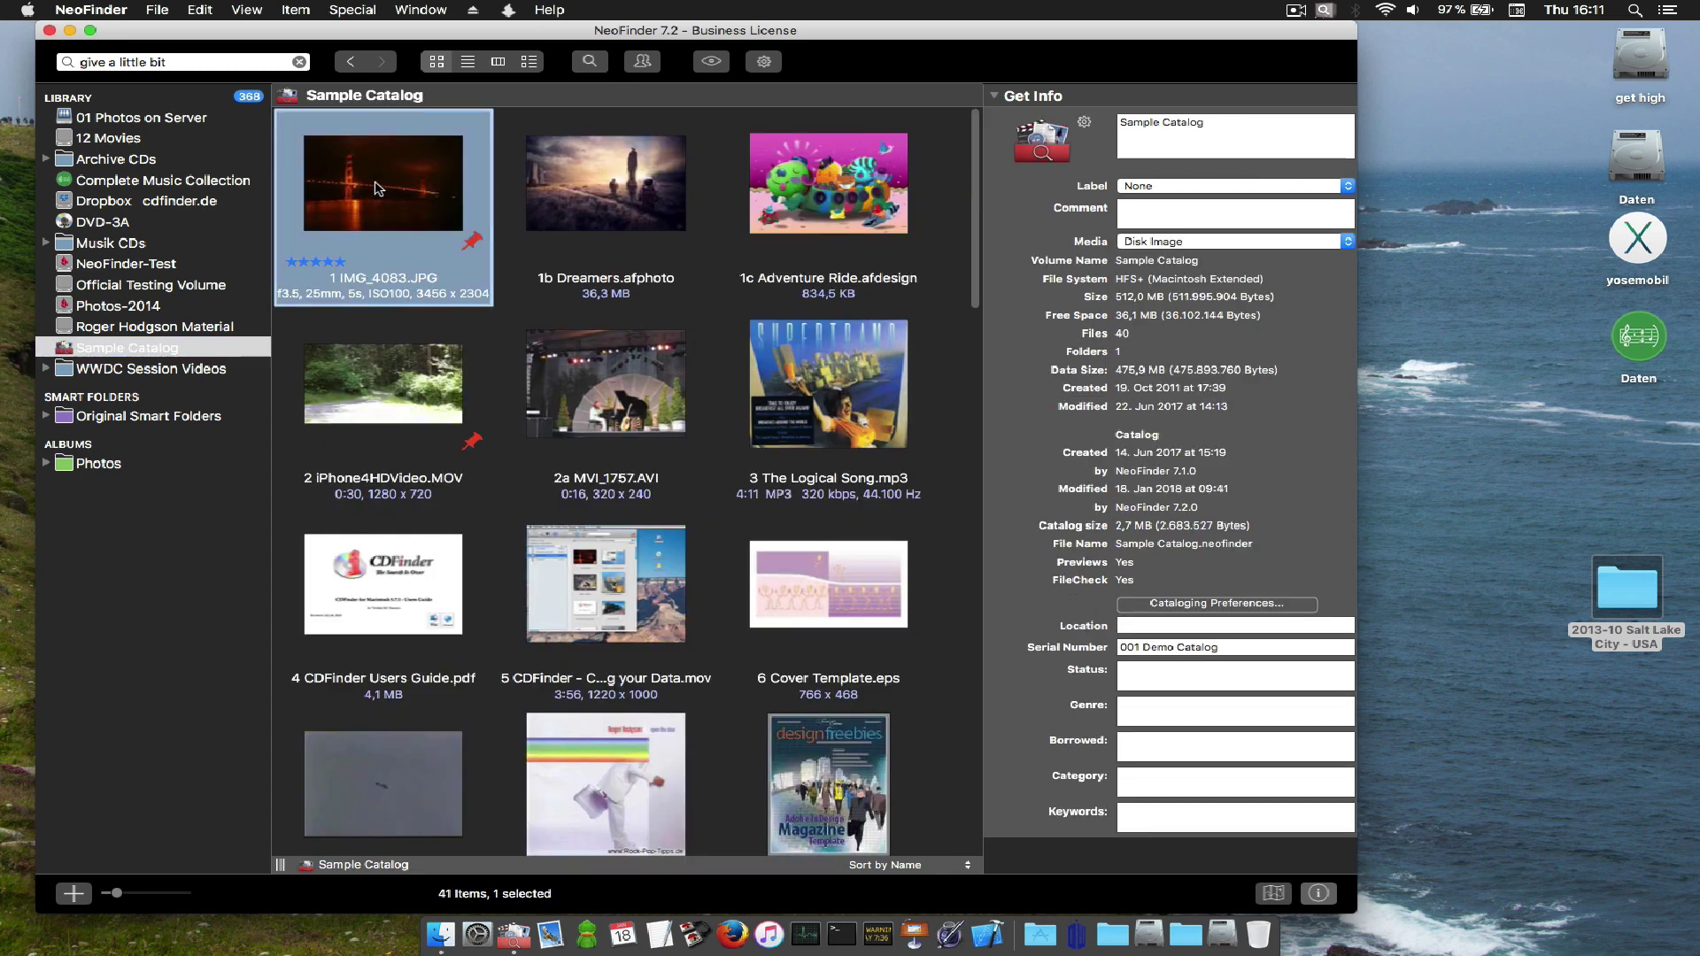
{"action": "scroll", "coordinate": [1190, 245], "scroll_direction": "down", "scroll_amount": 5}
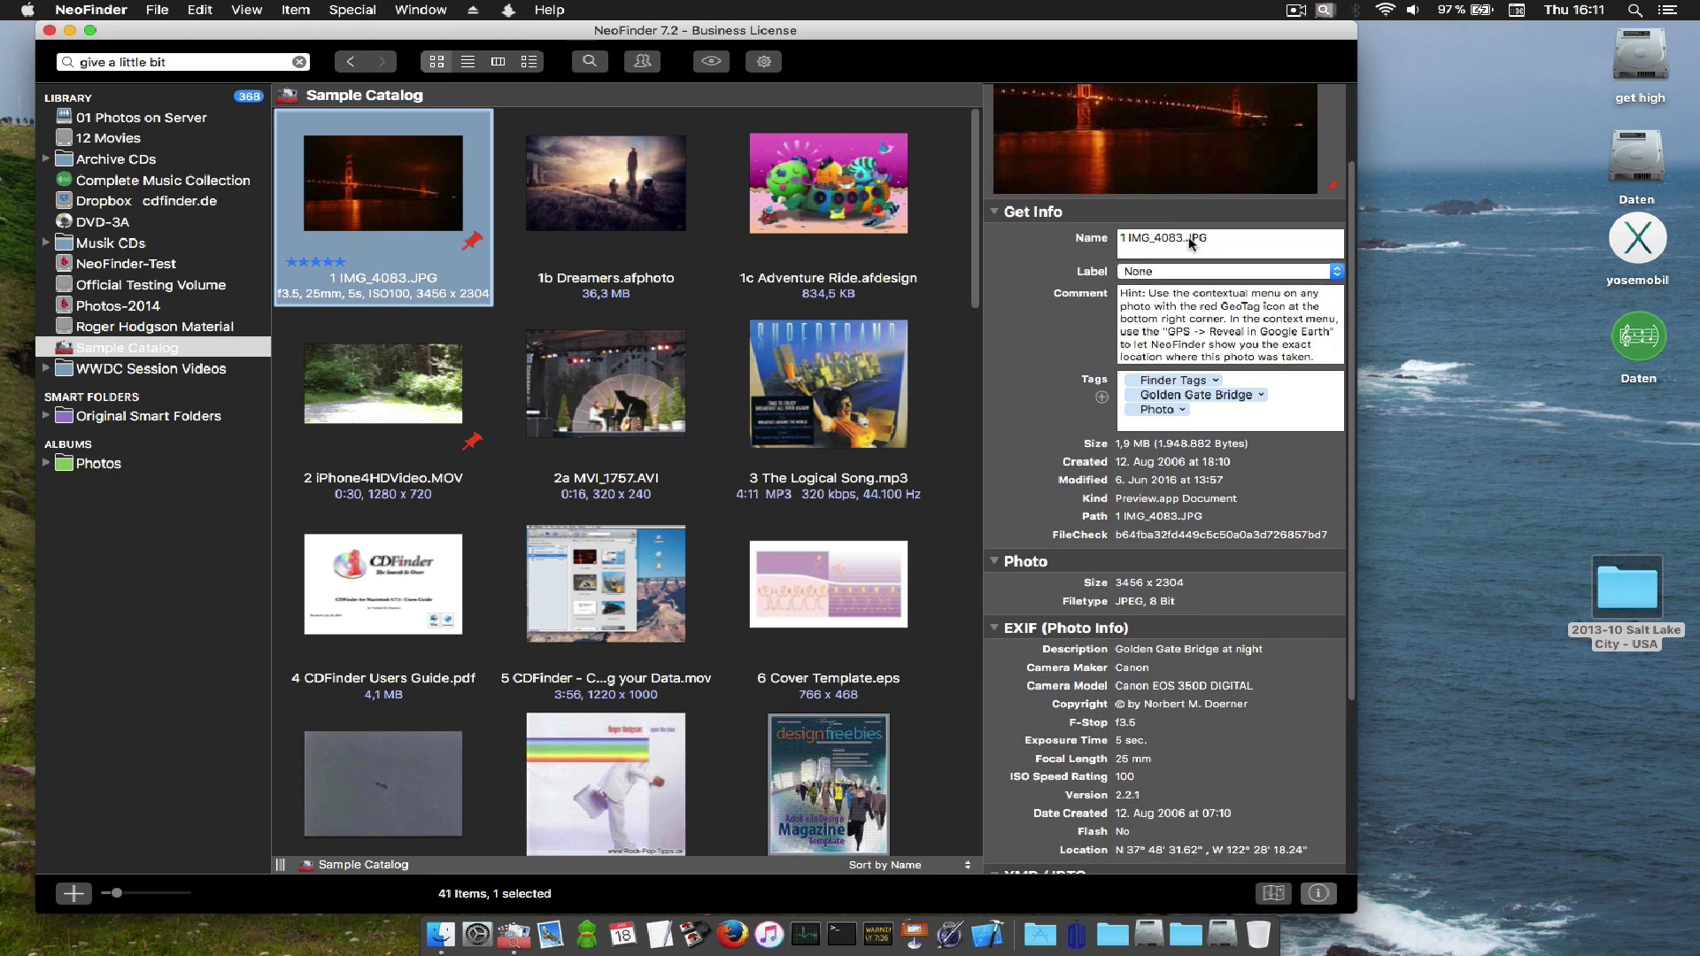
{"action": "scroll", "coordinate": [1189, 244], "scroll_direction": "down", "scroll_amount": 6}
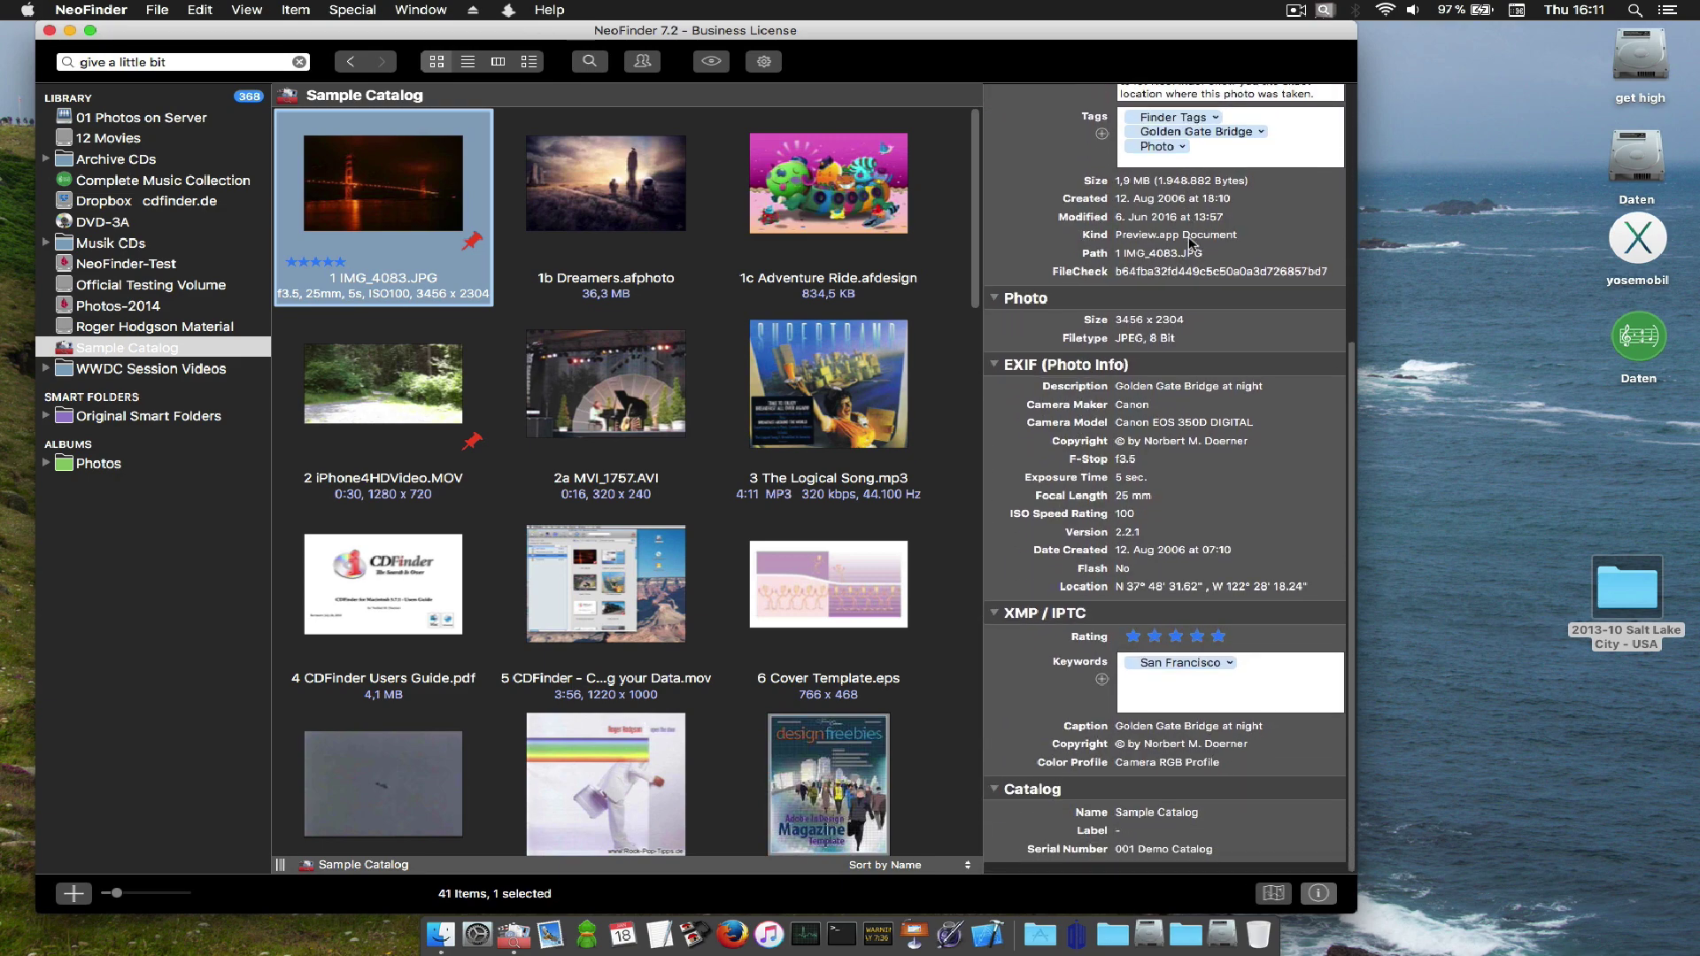
{"action": "left_click", "coordinate": [607, 221]}
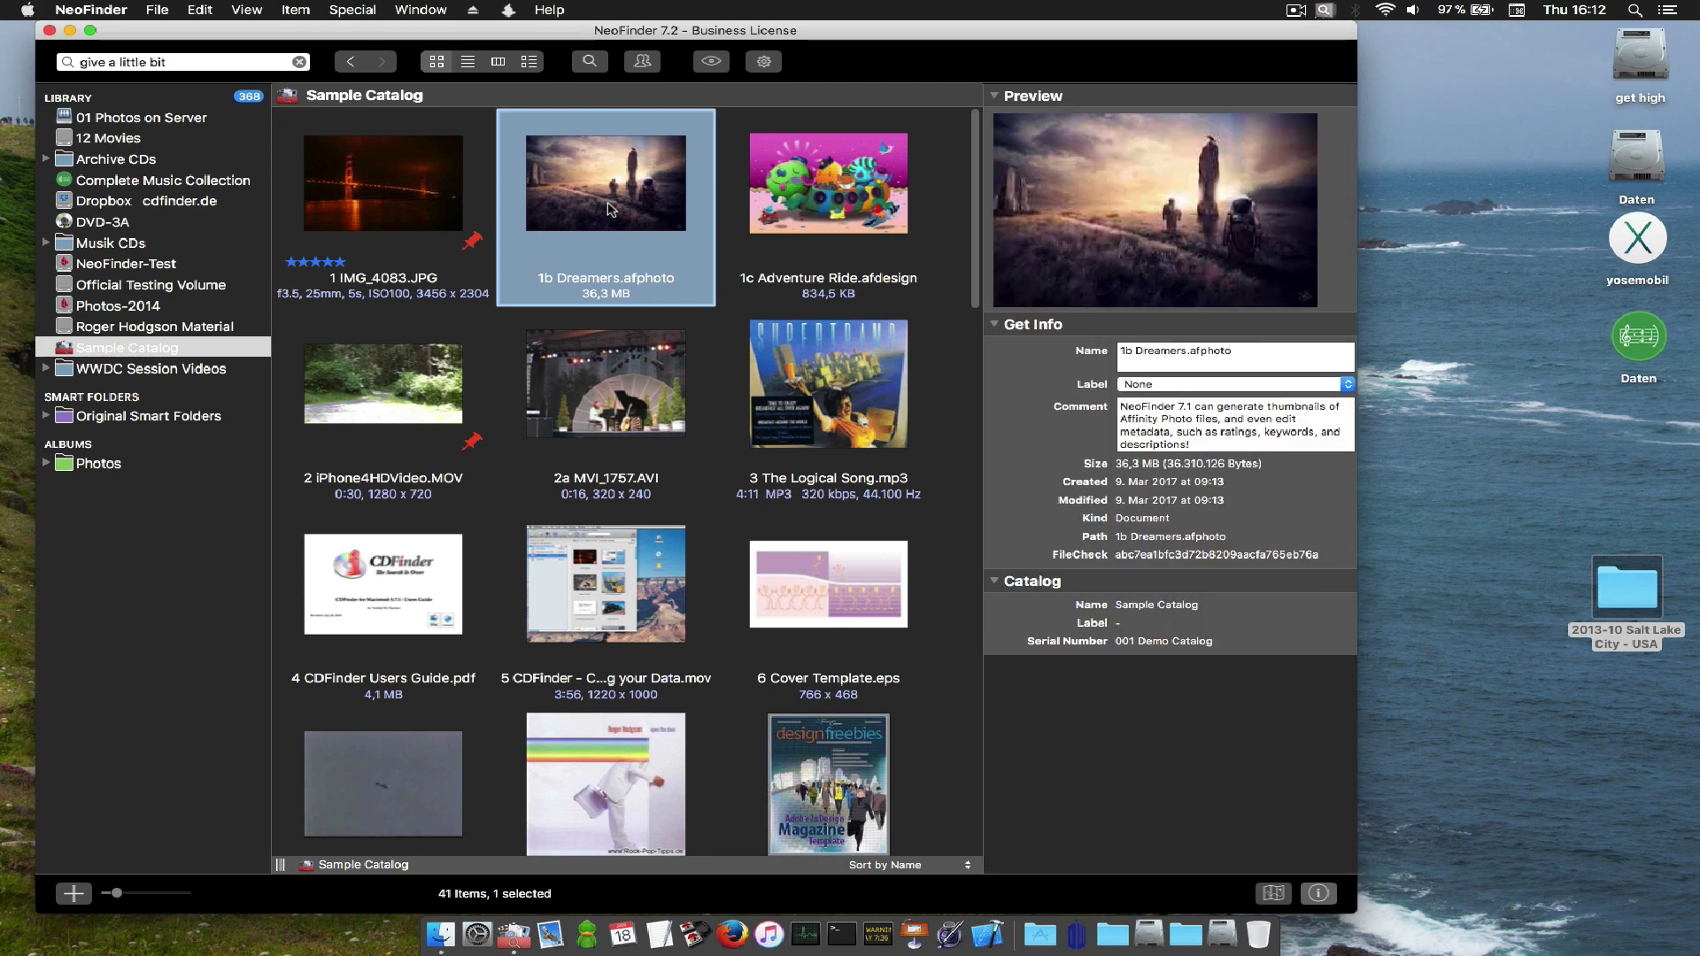
{"action": "left_click", "coordinate": [816, 401]}
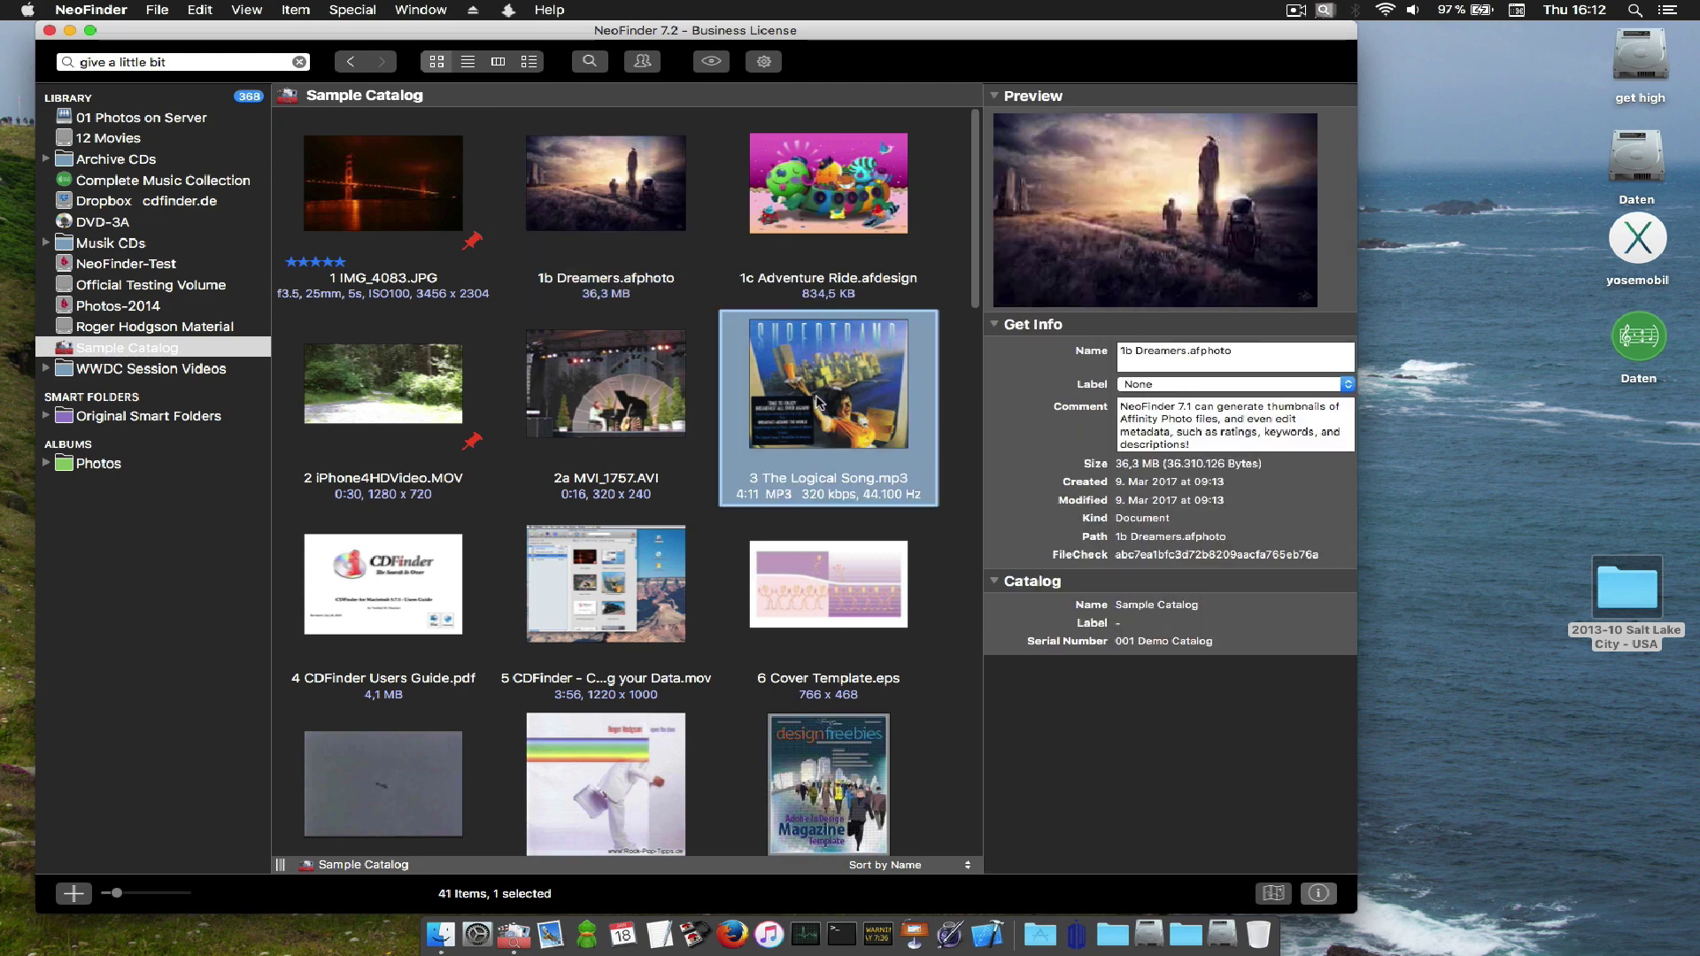
View the CDFinder catalog movie's details, then select 16 MacTech Article to preview its text.
{"action": "scroll", "coordinate": [1173, 310], "scroll_direction": "down", "scroll_amount": 10}
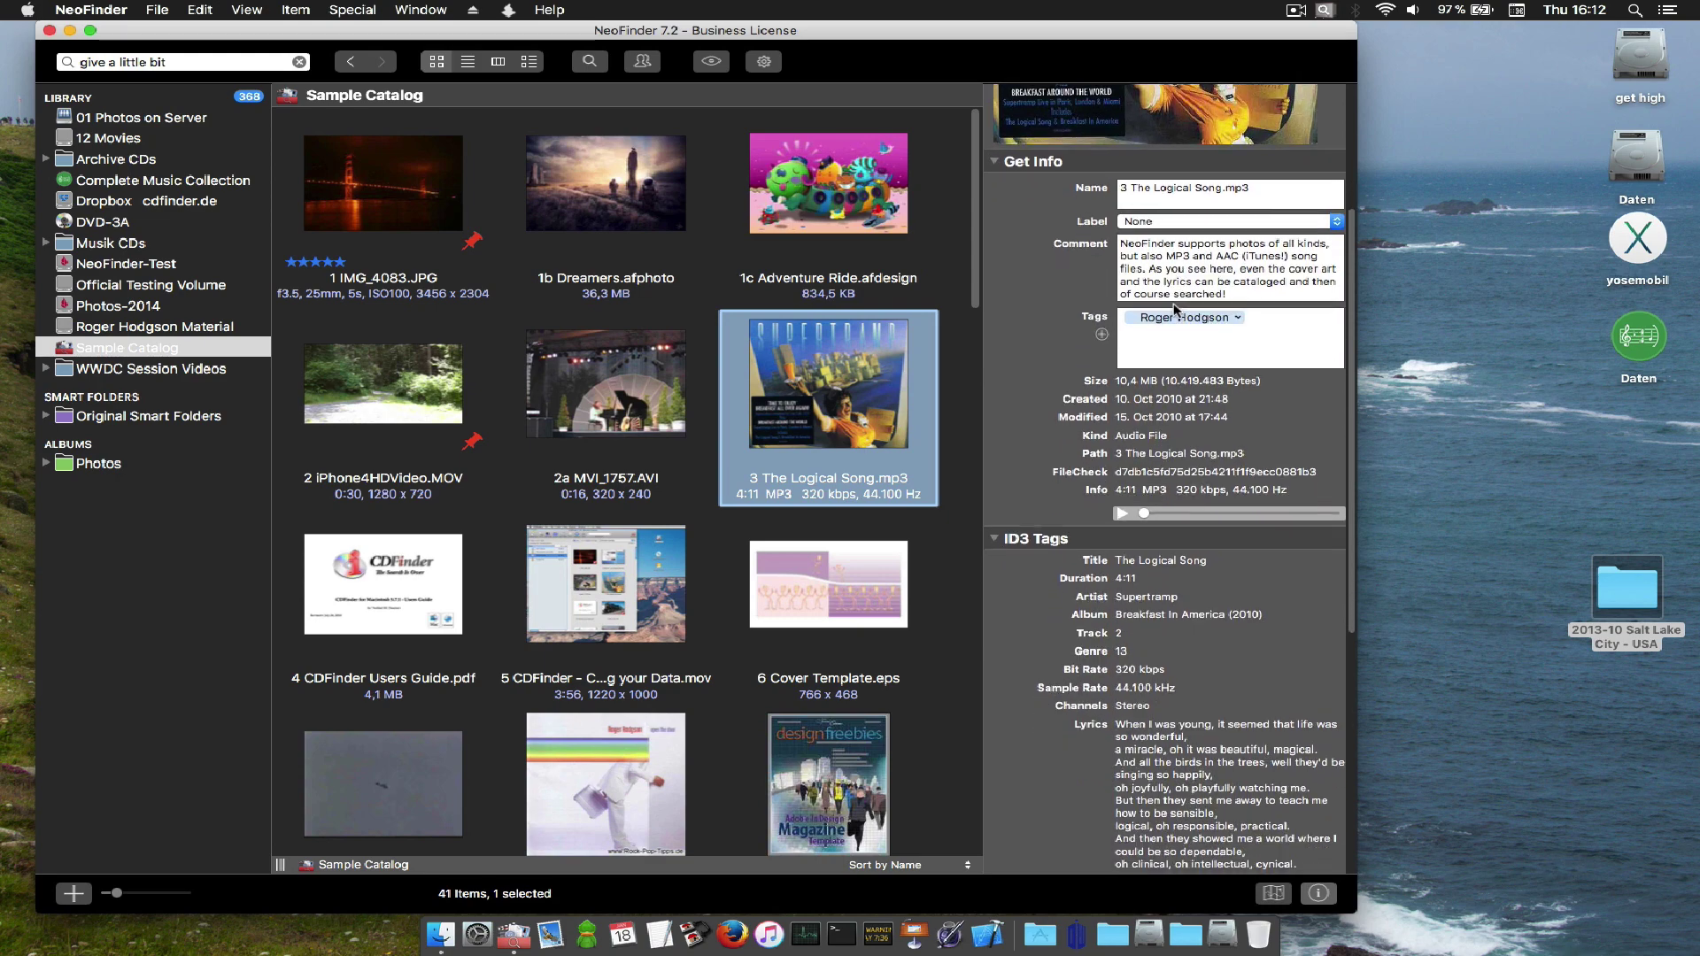
{"action": "left_click", "coordinate": [621, 588]}
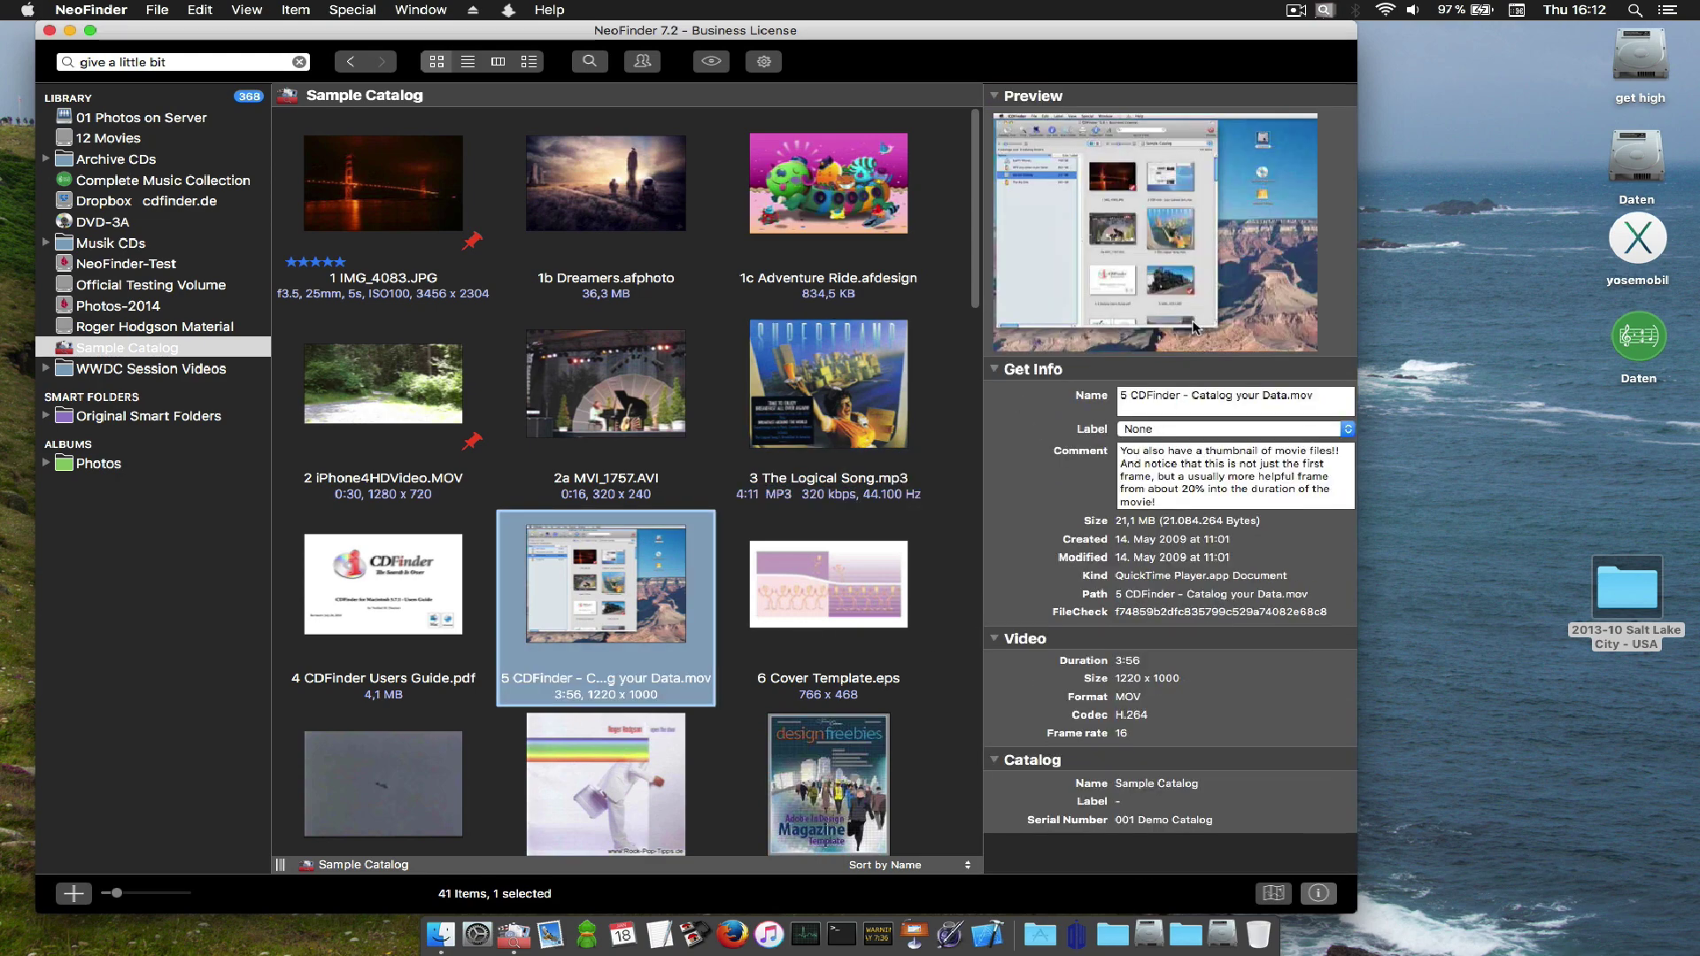
{"action": "scroll", "coordinate": [808, 311], "scroll_direction": "down", "scroll_amount": 10}
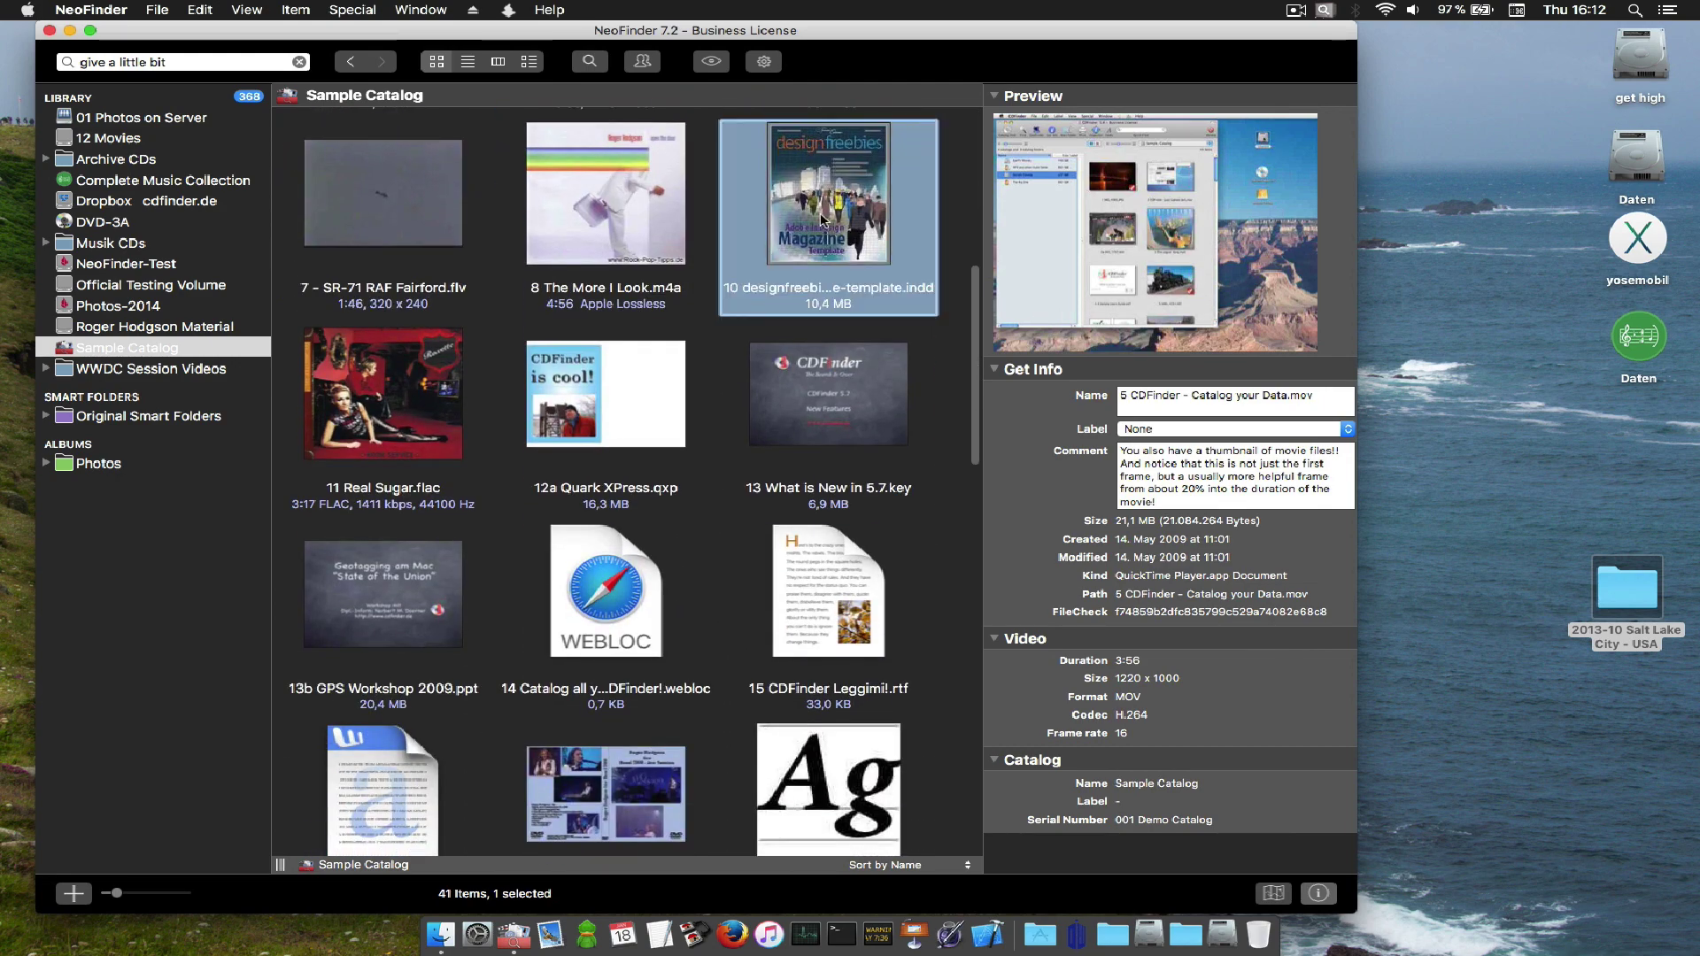
{"action": "key", "text": "Down"}
{"action": "key", "text": "Down"}
{"action": "key", "text": "Down"}
{"action": "key", "text": "Down"}
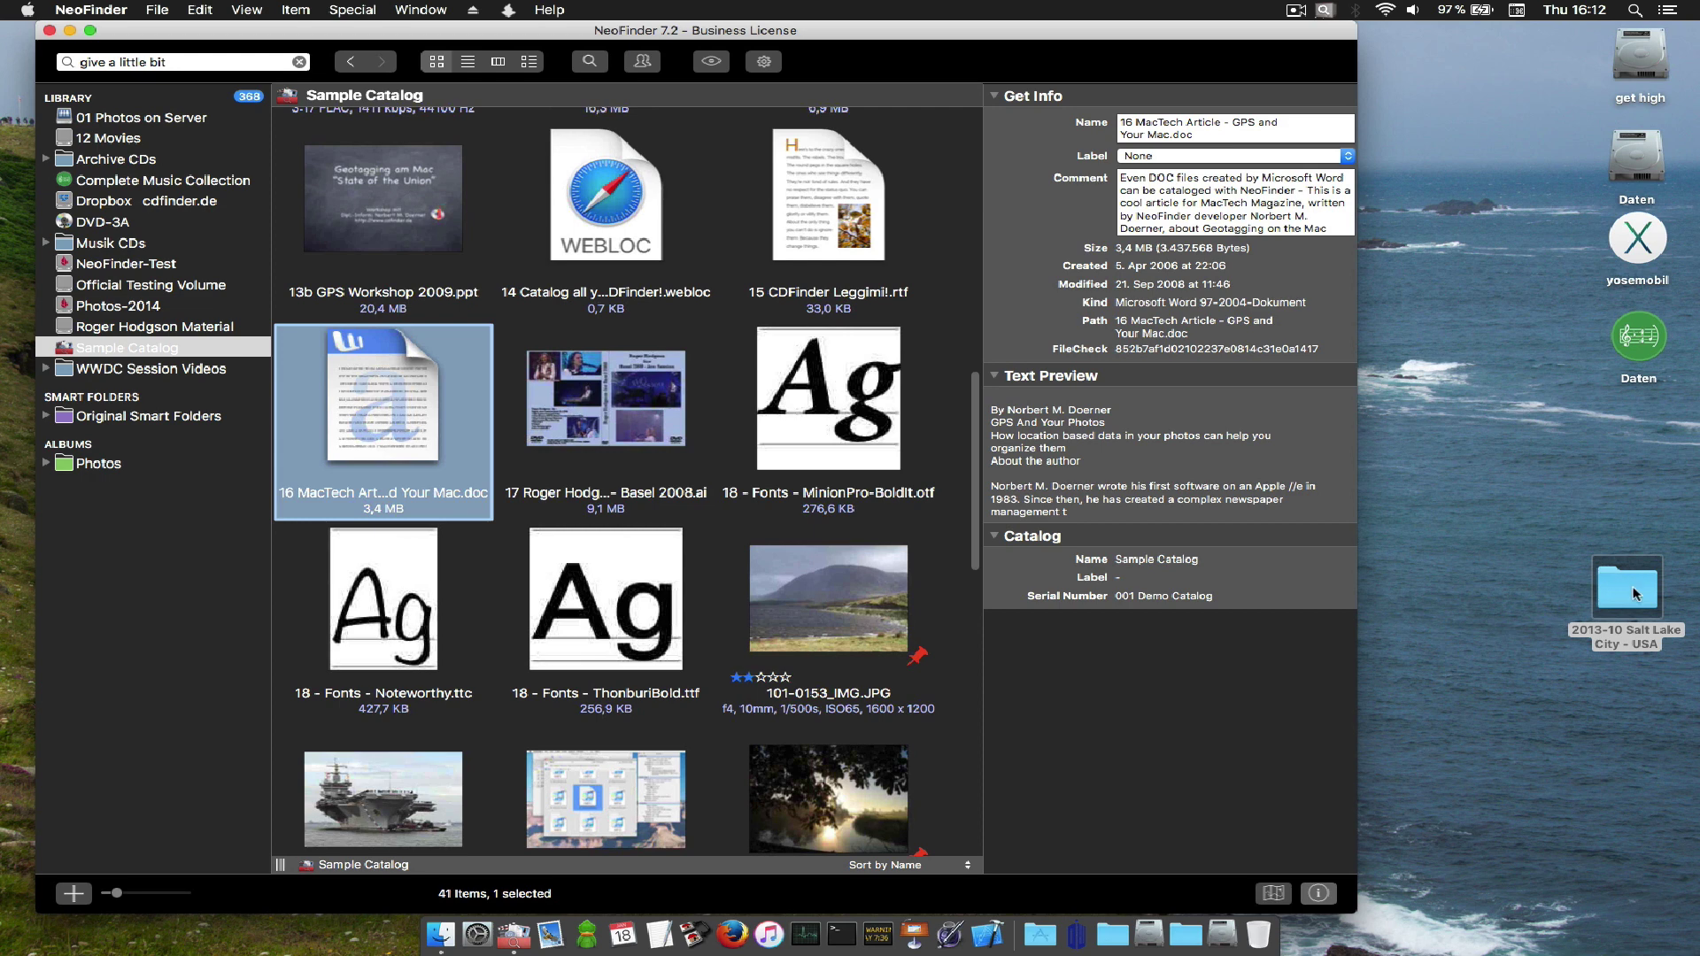
Add the 2013-10 Salt Lake City - USA folder as a catalog with photo, video and music metadata.
{"action": "left_click_drag", "start_coordinate": [1635, 594], "coordinate": [148, 548]}
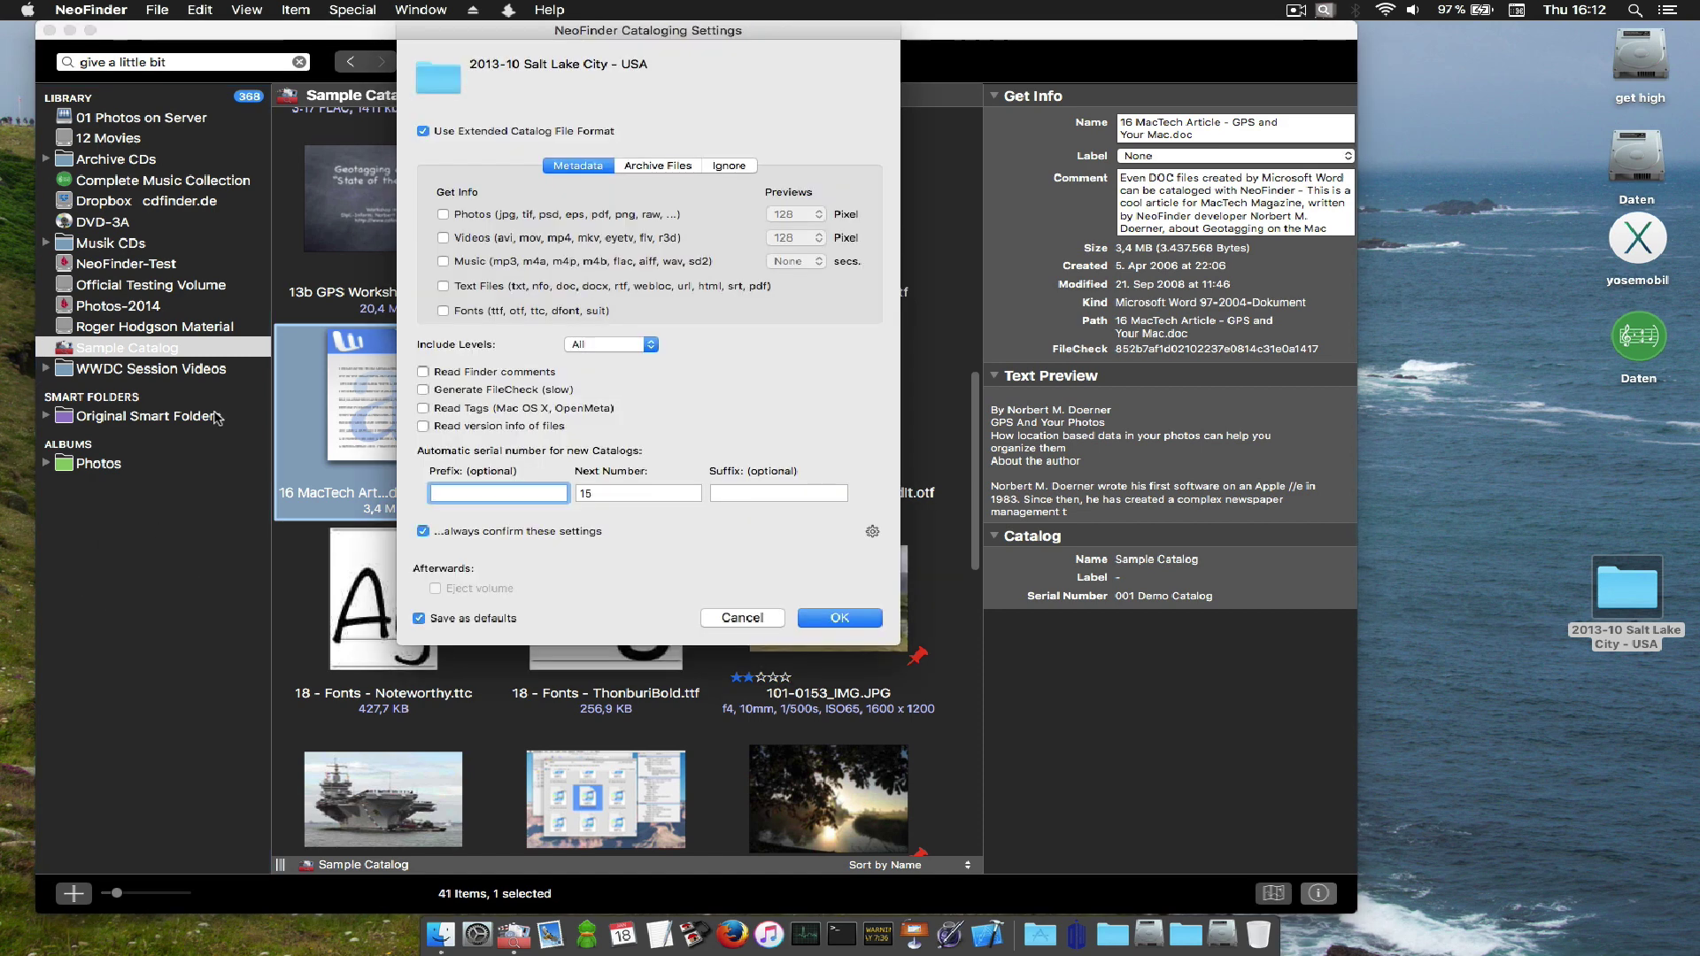
{"action": "left_click", "coordinate": [484, 218]}
{"action": "left_click", "coordinate": [487, 237]}
{"action": "left_click", "coordinate": [496, 262]}
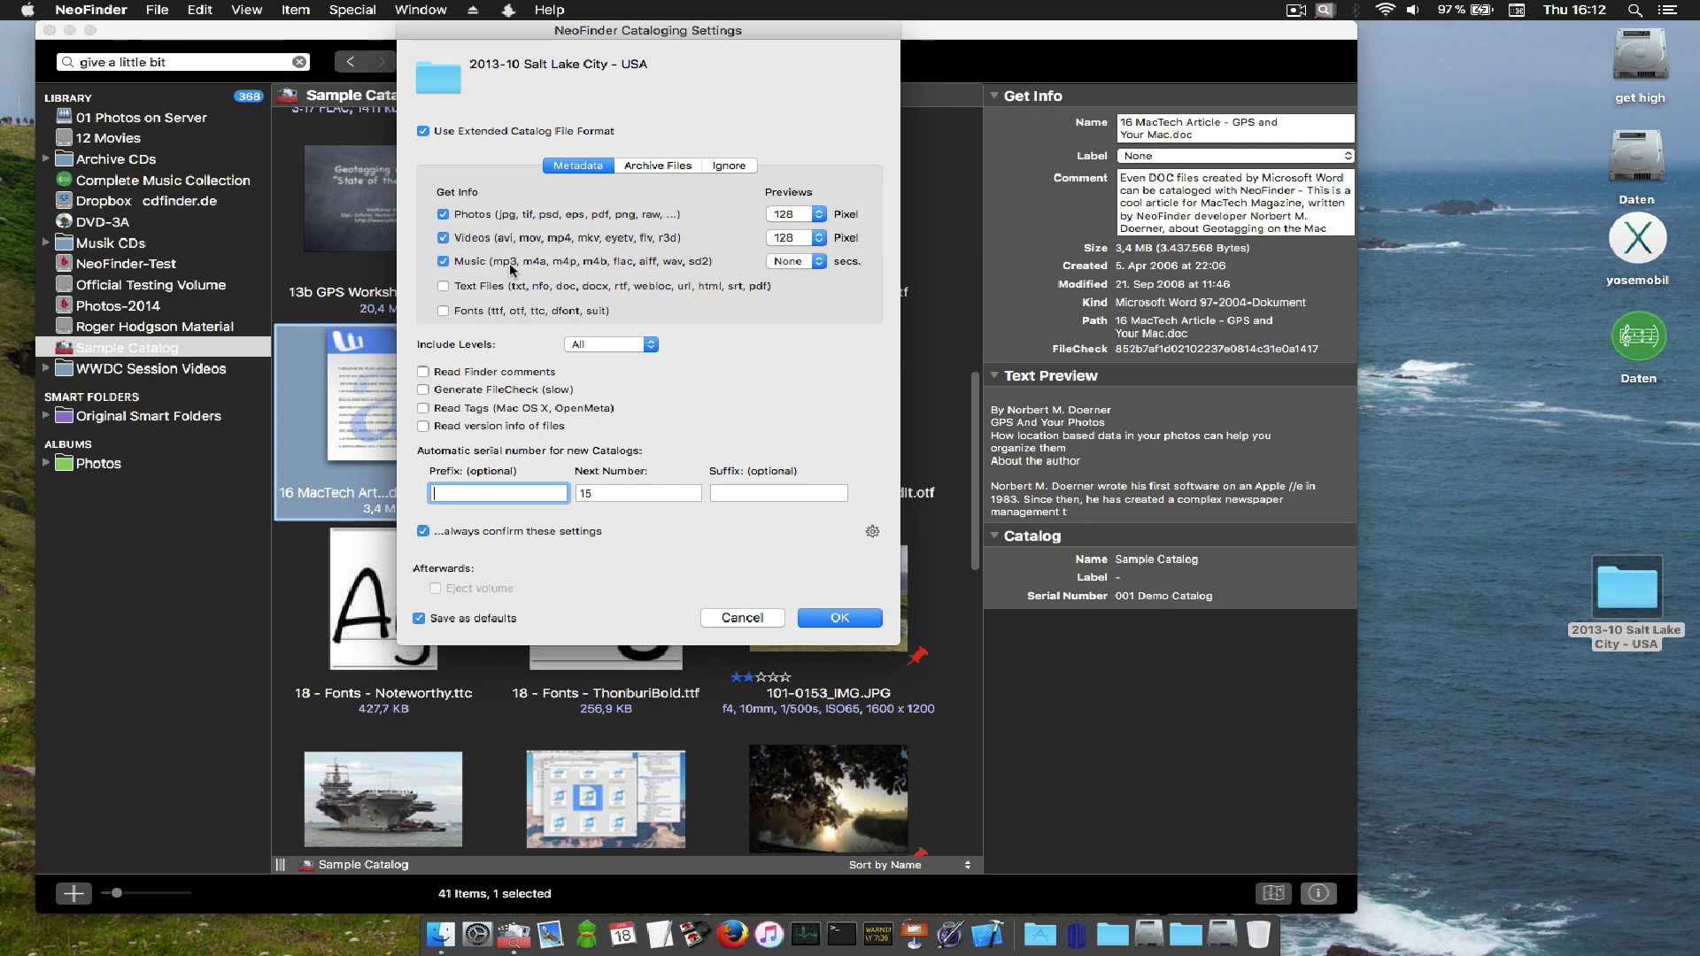
Set photo and video previews to 640 pixels, include text files, and start cataloging.
{"action": "left_click", "coordinate": [793, 214]}
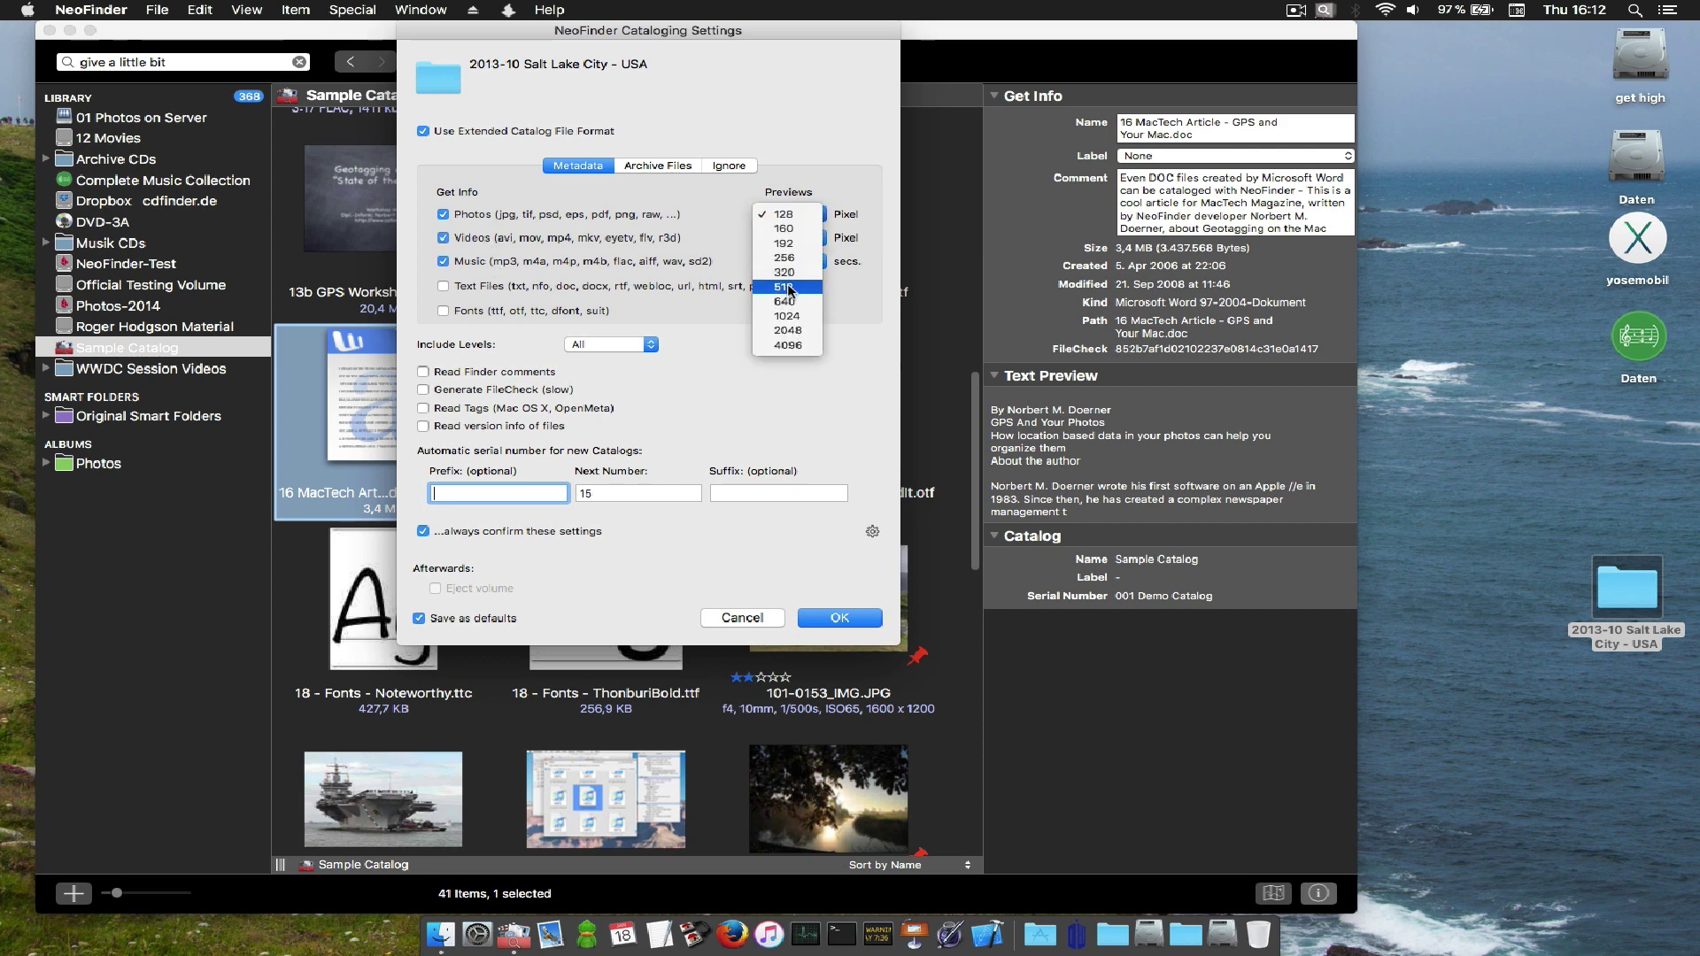
{"action": "left_click", "coordinate": [788, 288]}
{"action": "left_click", "coordinate": [799, 237]}
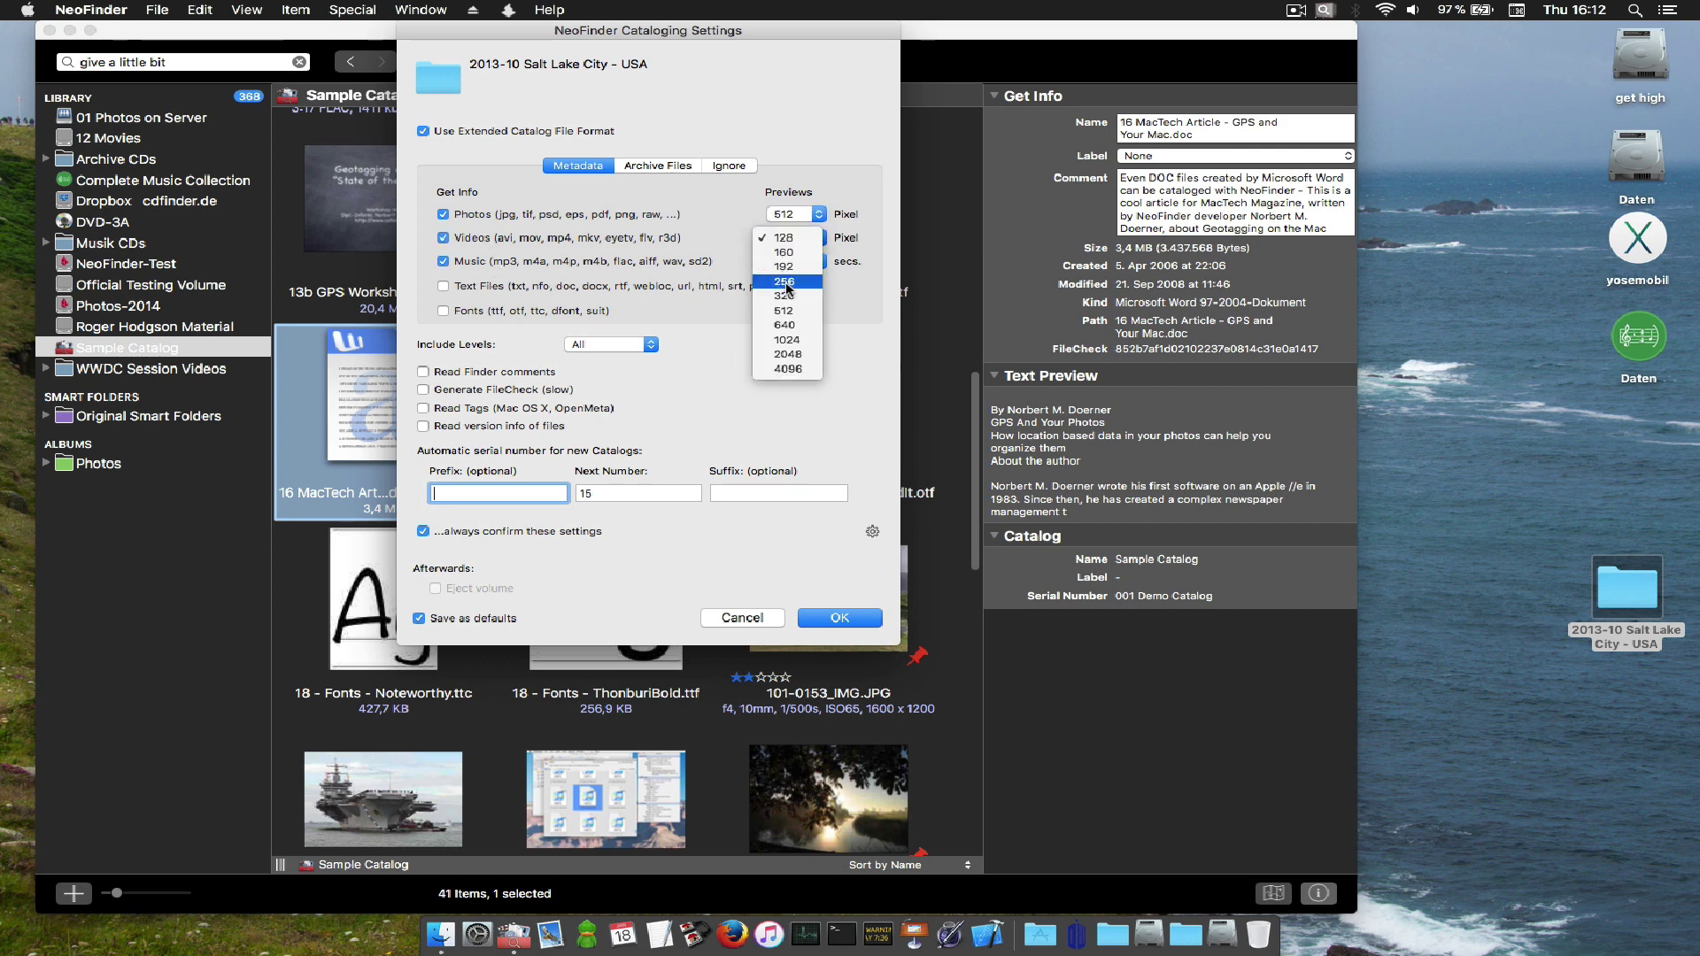
{"action": "left_click", "coordinate": [786, 325]}
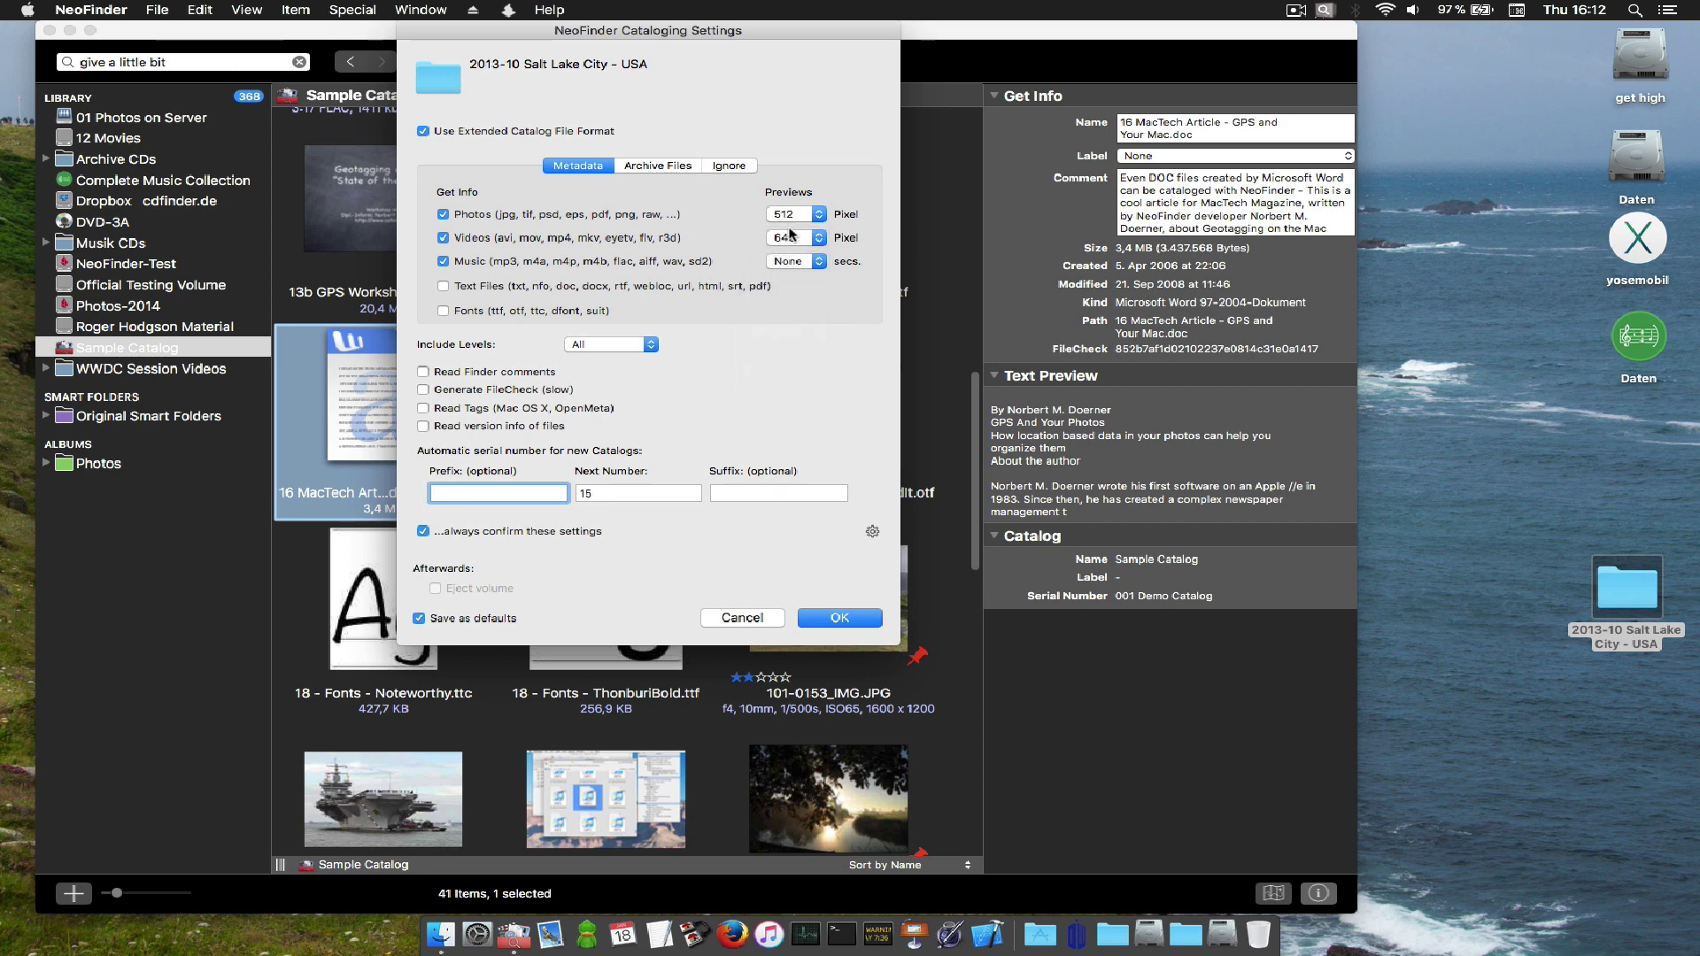
{"action": "left_click", "coordinate": [789, 224]}
{"action": "left_click", "coordinate": [788, 228]}
{"action": "left_click", "coordinate": [634, 286]}
{"action": "left_click", "coordinate": [659, 168]}
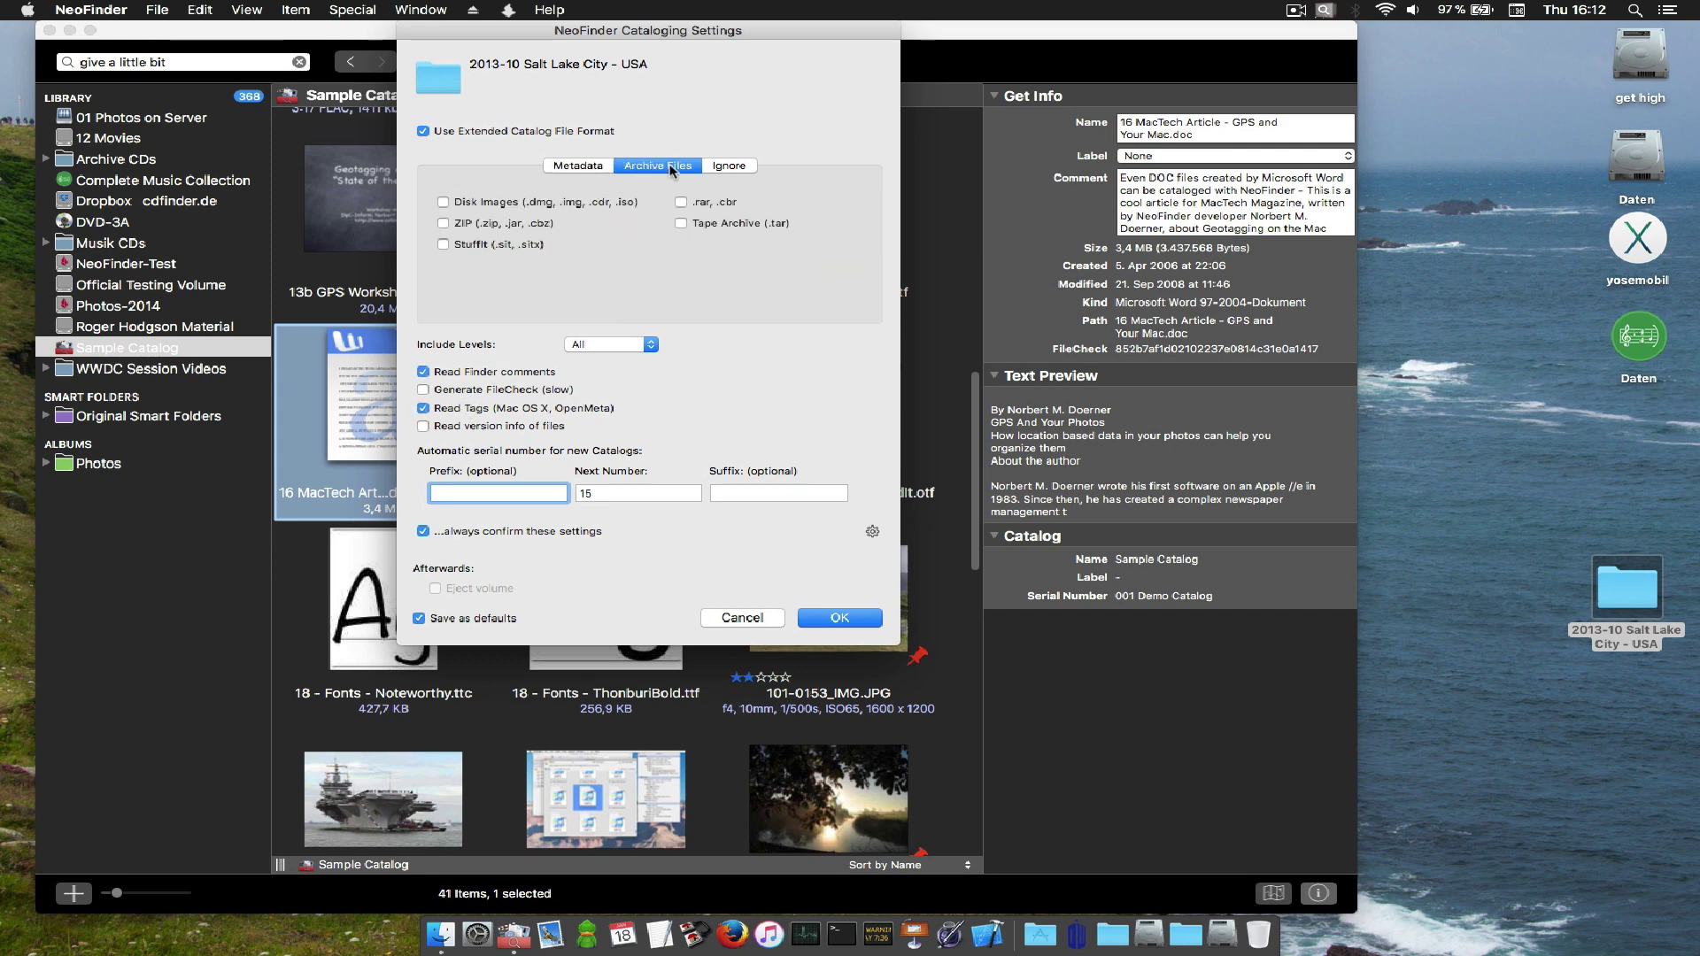
{"action": "left_click", "coordinate": [729, 169]}
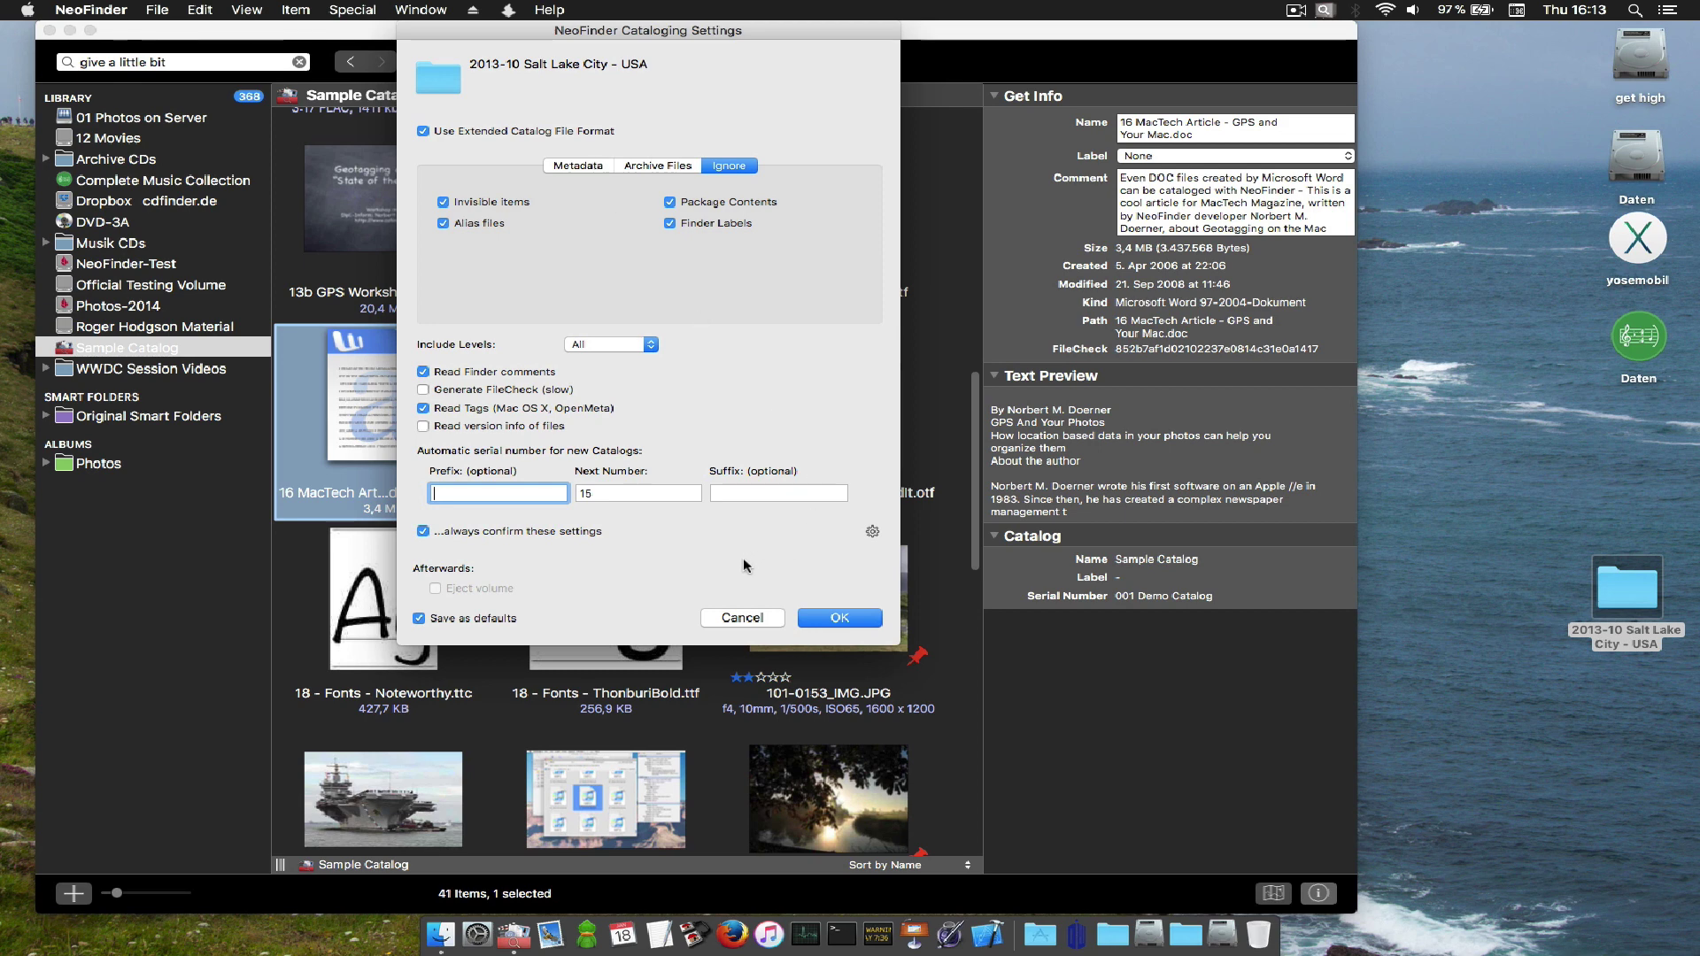
{"action": "left_click", "coordinate": [841, 618]}
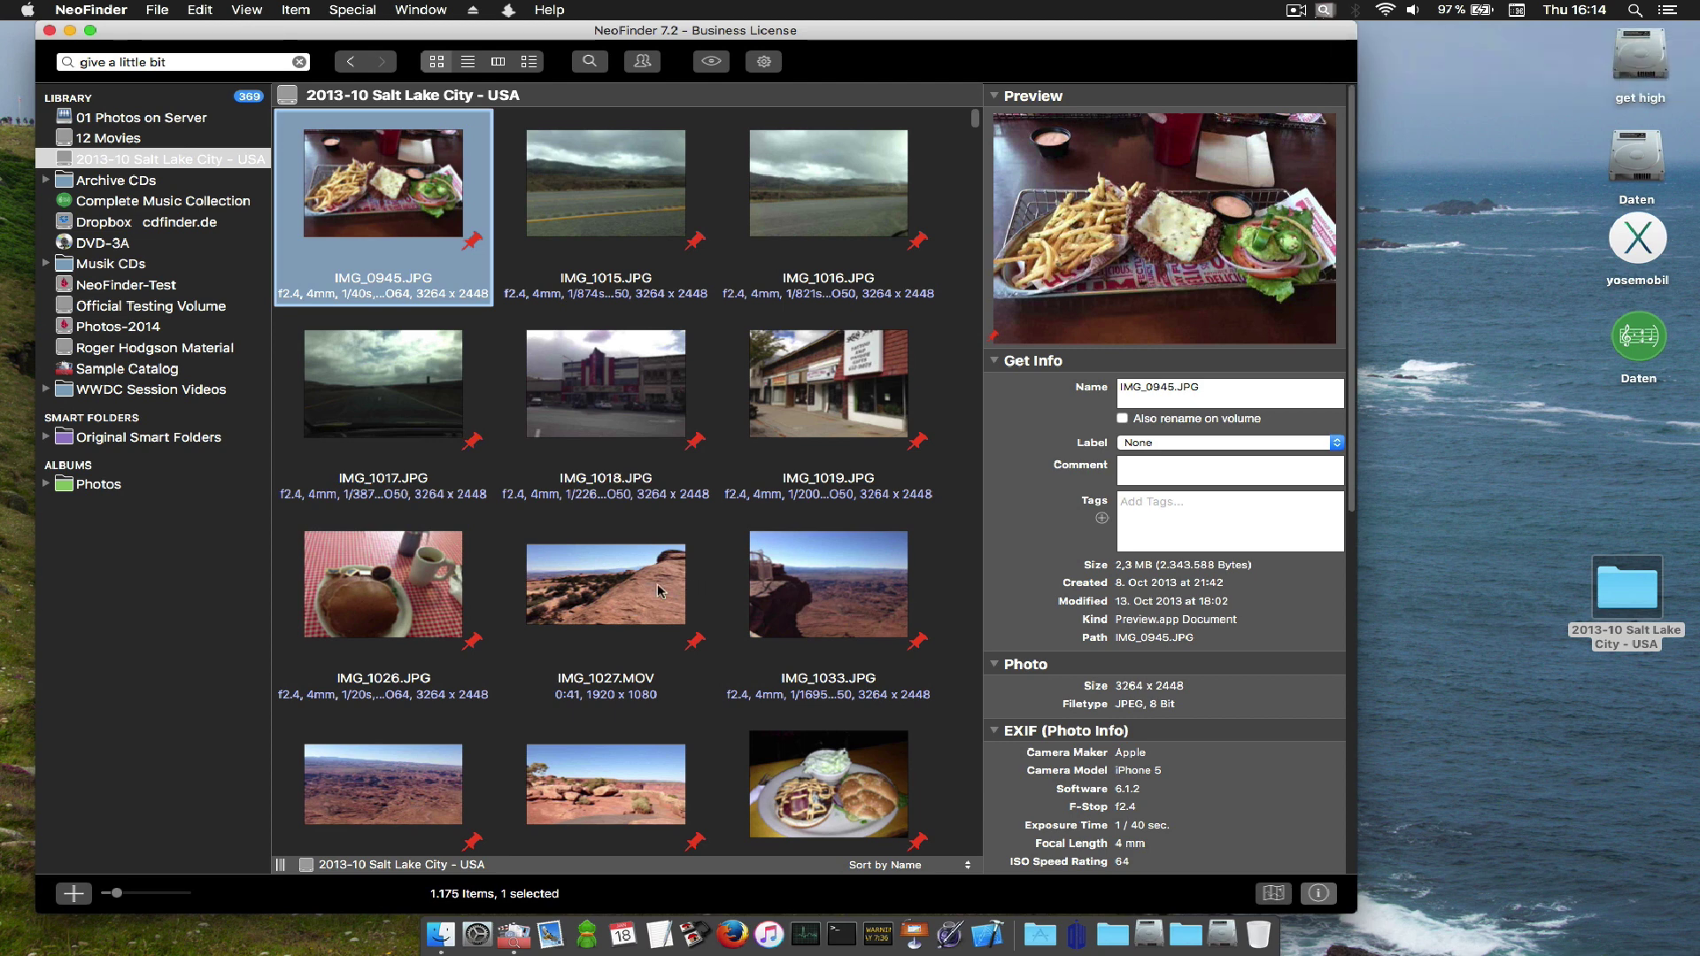
Begin a New Catalog from Volume, collapse the Daten volume, then dismiss the volume chooser.
{"action": "left_click", "coordinate": [74, 892]}
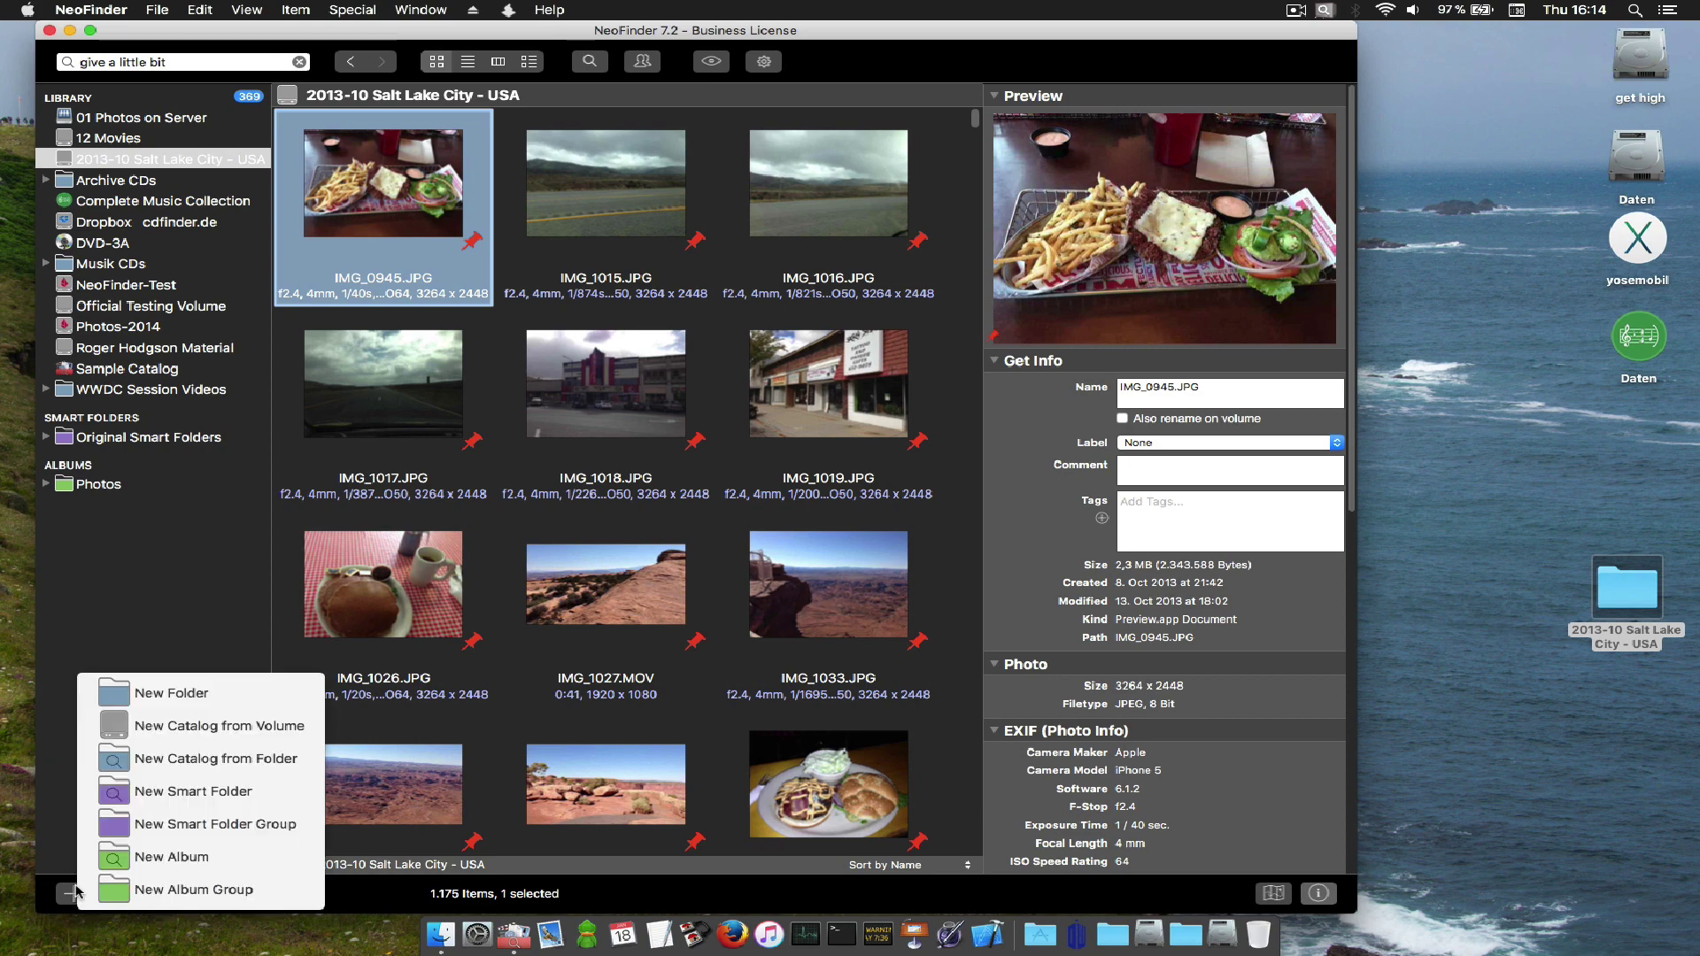
{"action": "left_click", "coordinate": [237, 727]}
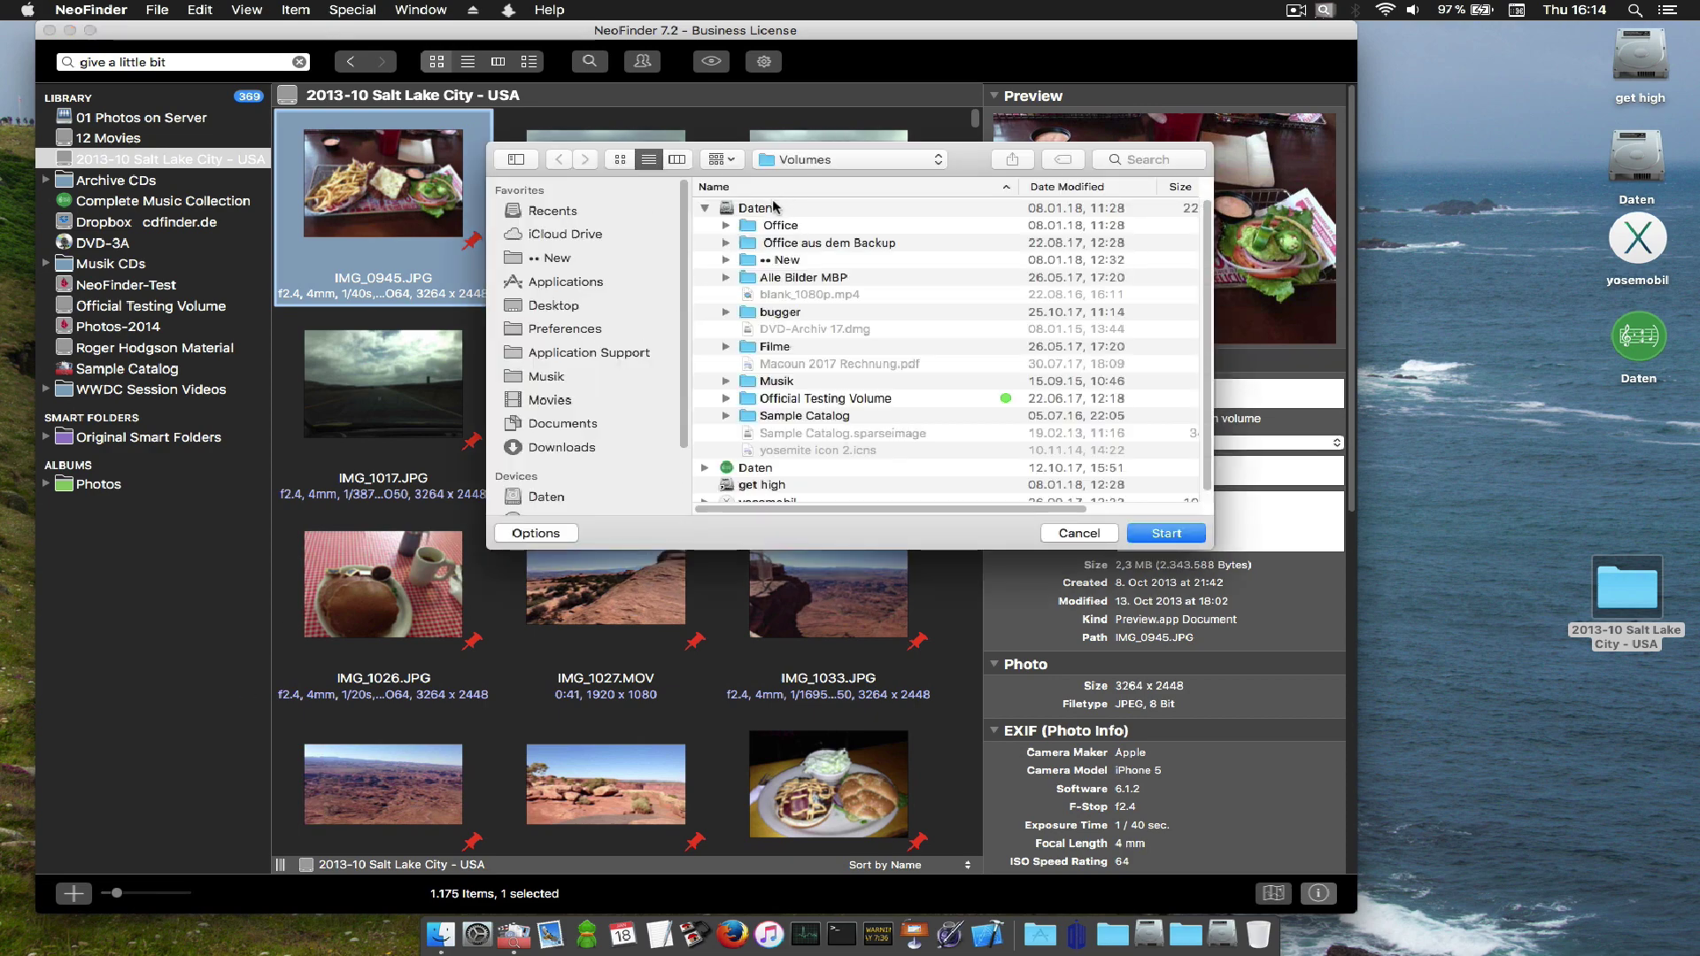
{"action": "scroll", "coordinate": [705, 211], "scroll_direction": "down", "scroll_amount": 2}
{"action": "left_click", "coordinate": [705, 210]}
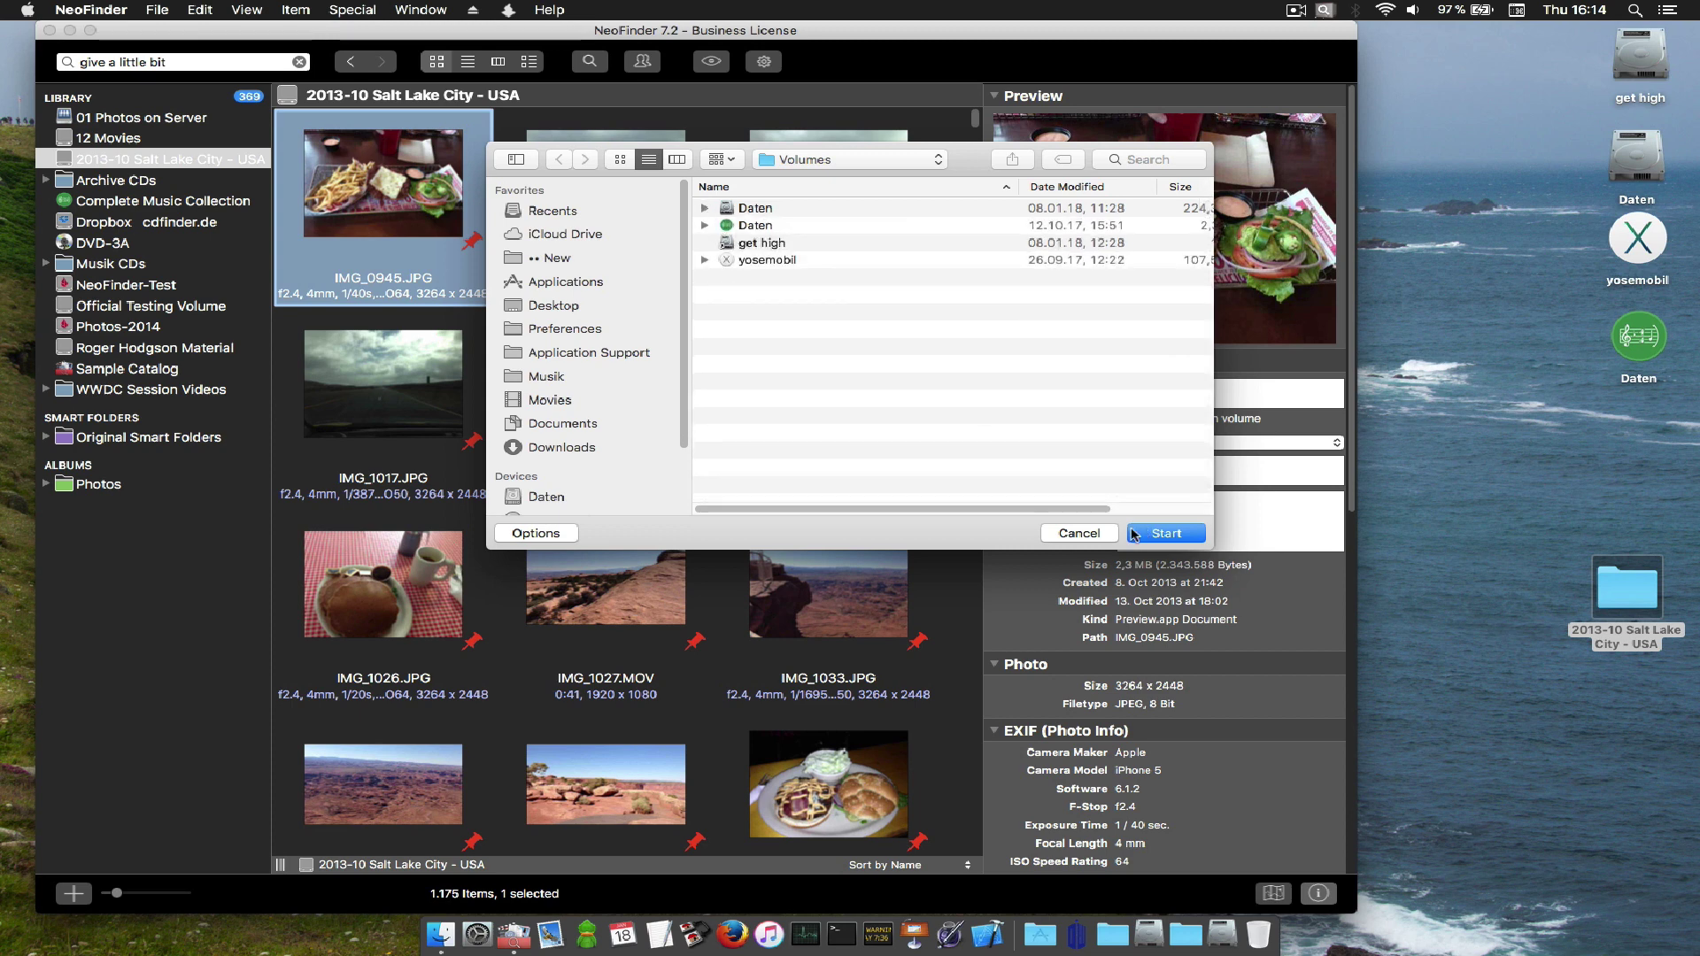
{"action": "left_click", "coordinate": [1078, 533]}
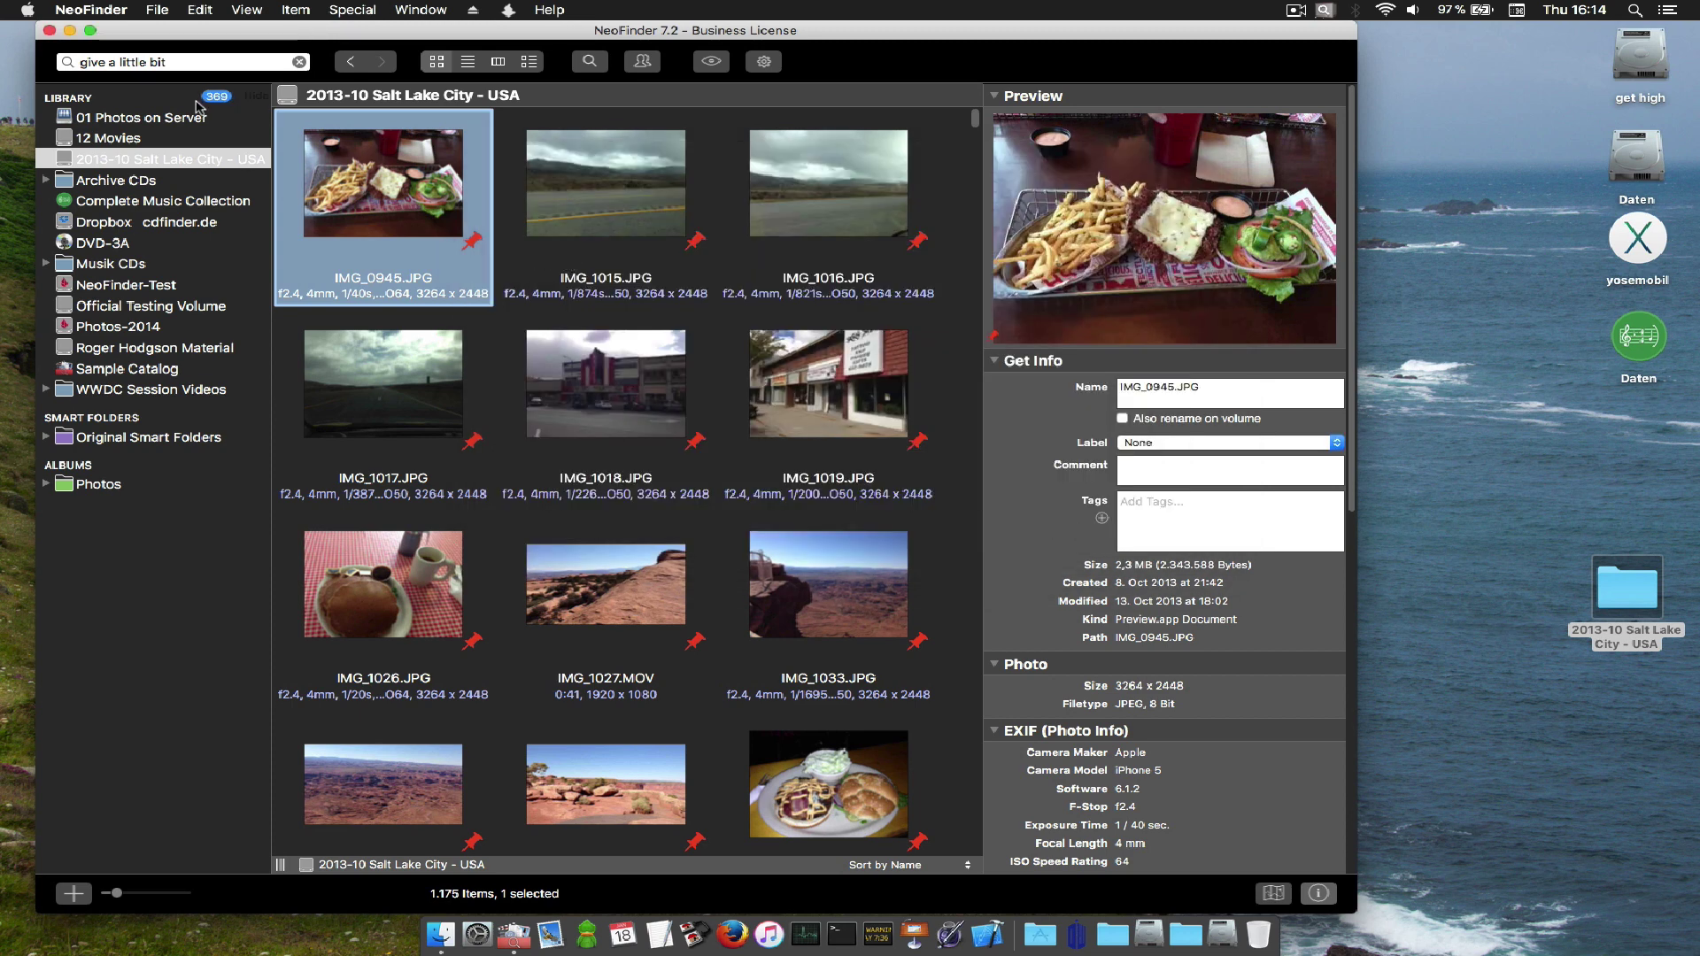
{"action": "left_click", "coordinate": [90, 10]}
{"action": "mouse_move", "coordinate": [158, 10]}
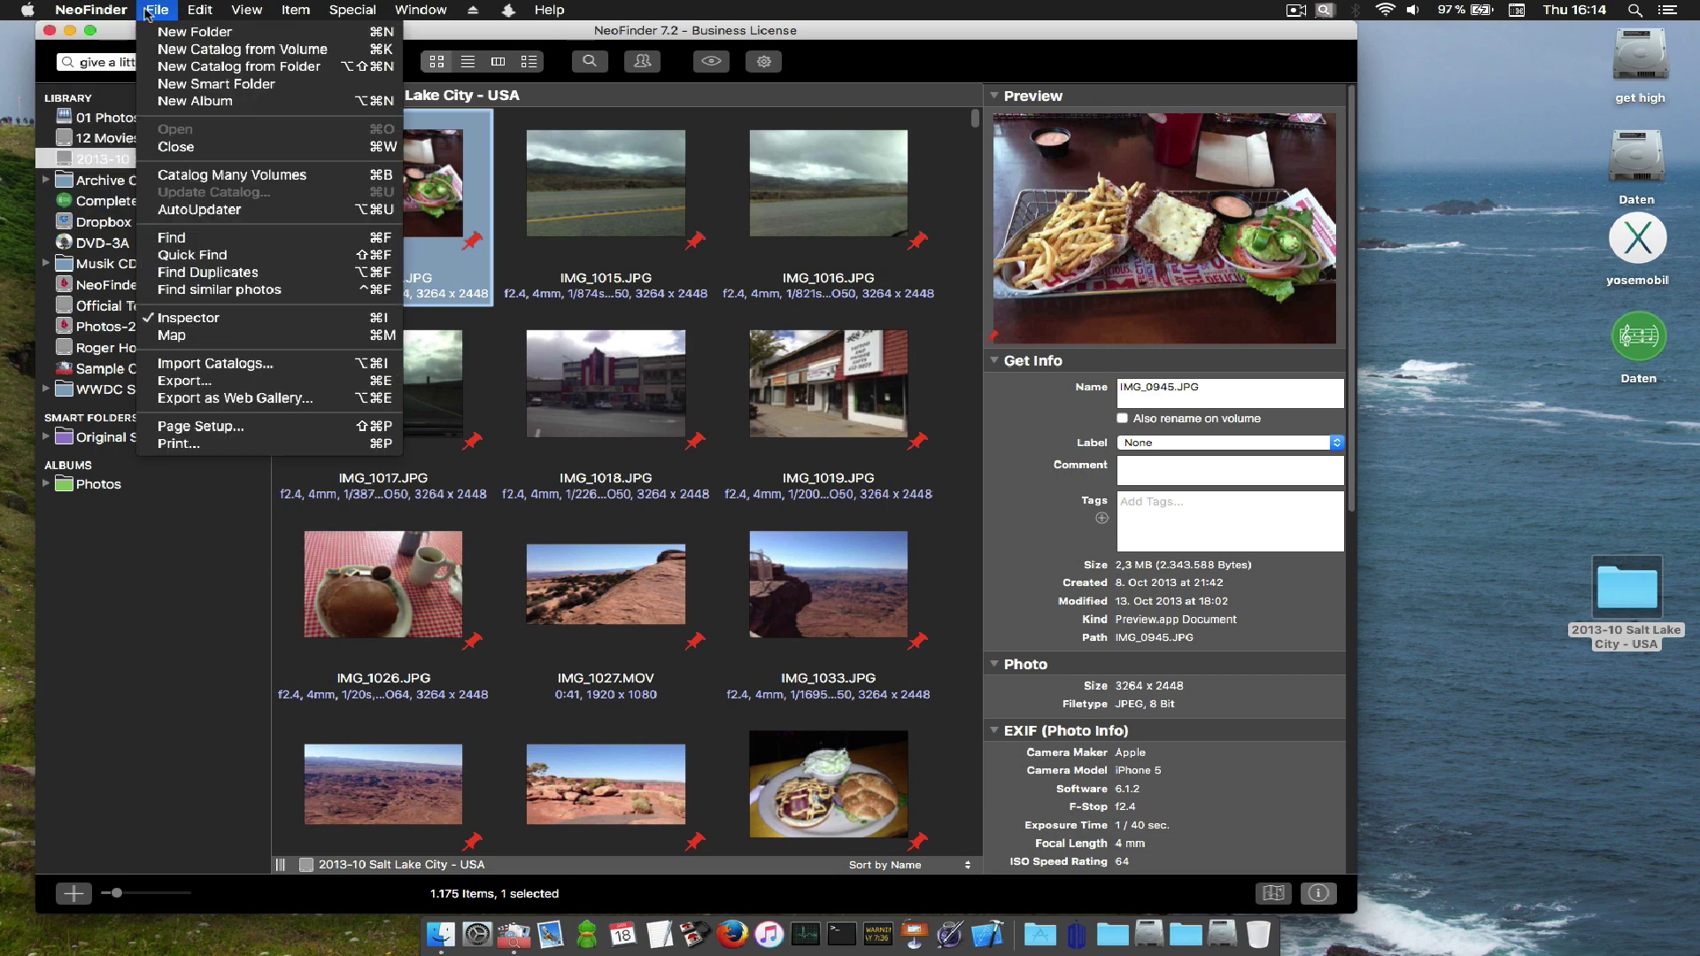
{"action": "left_click", "coordinate": [177, 177]}
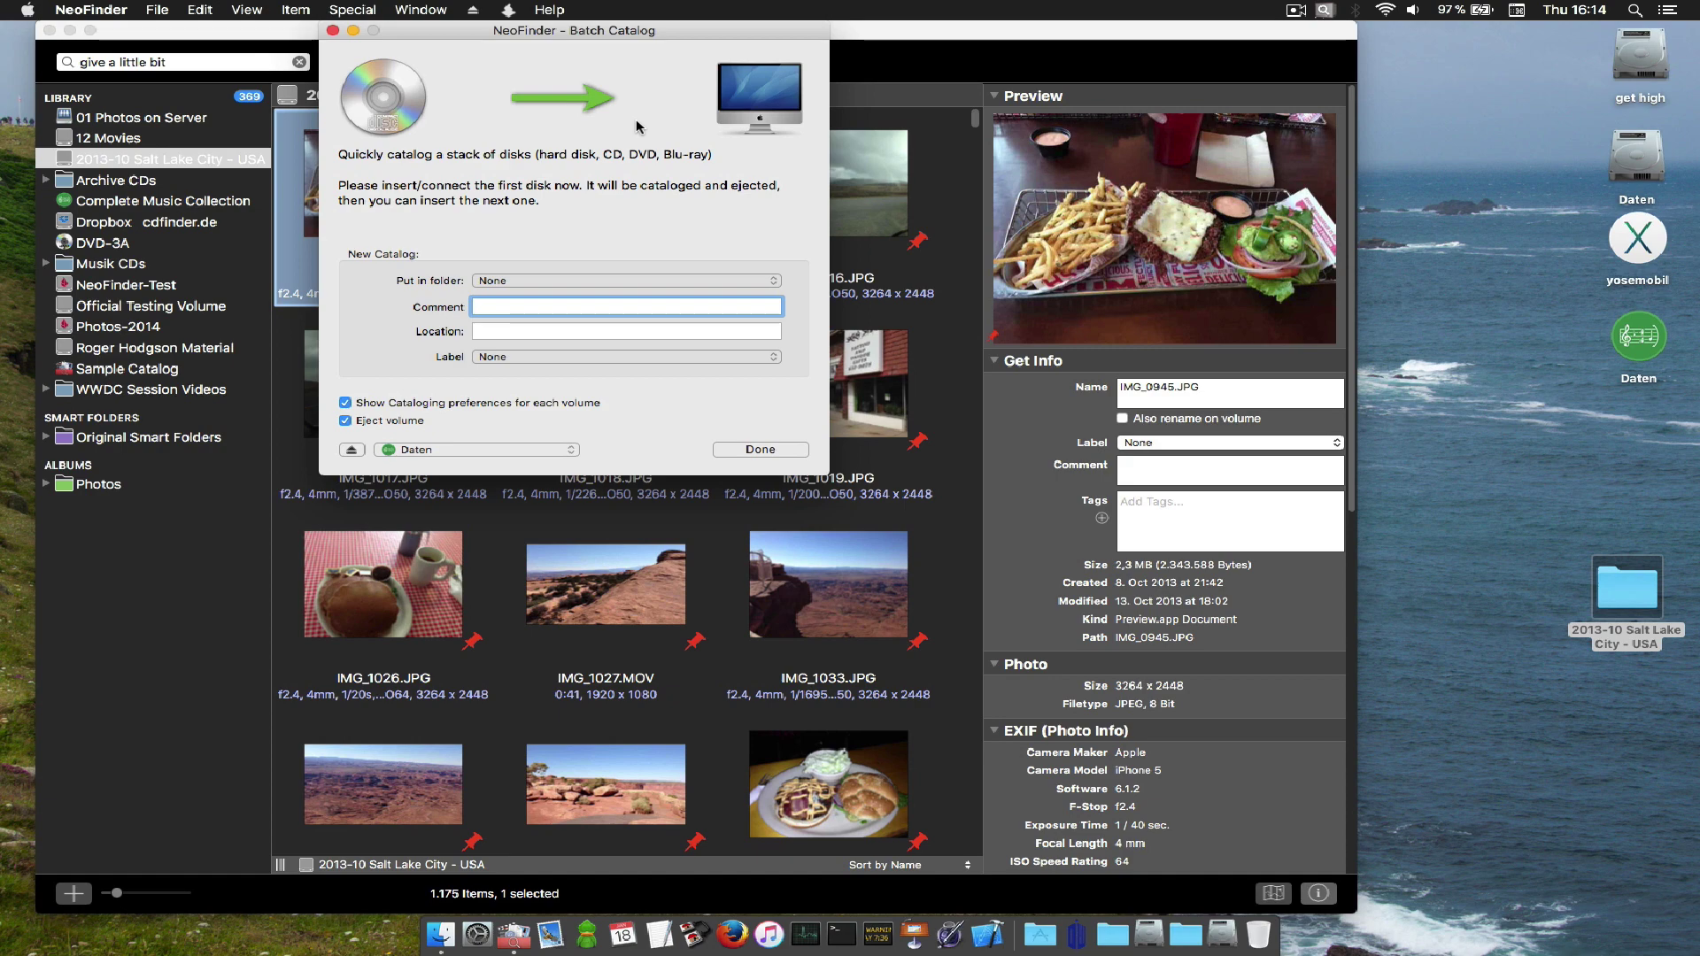
{"action": "left_click", "coordinate": [333, 31]}
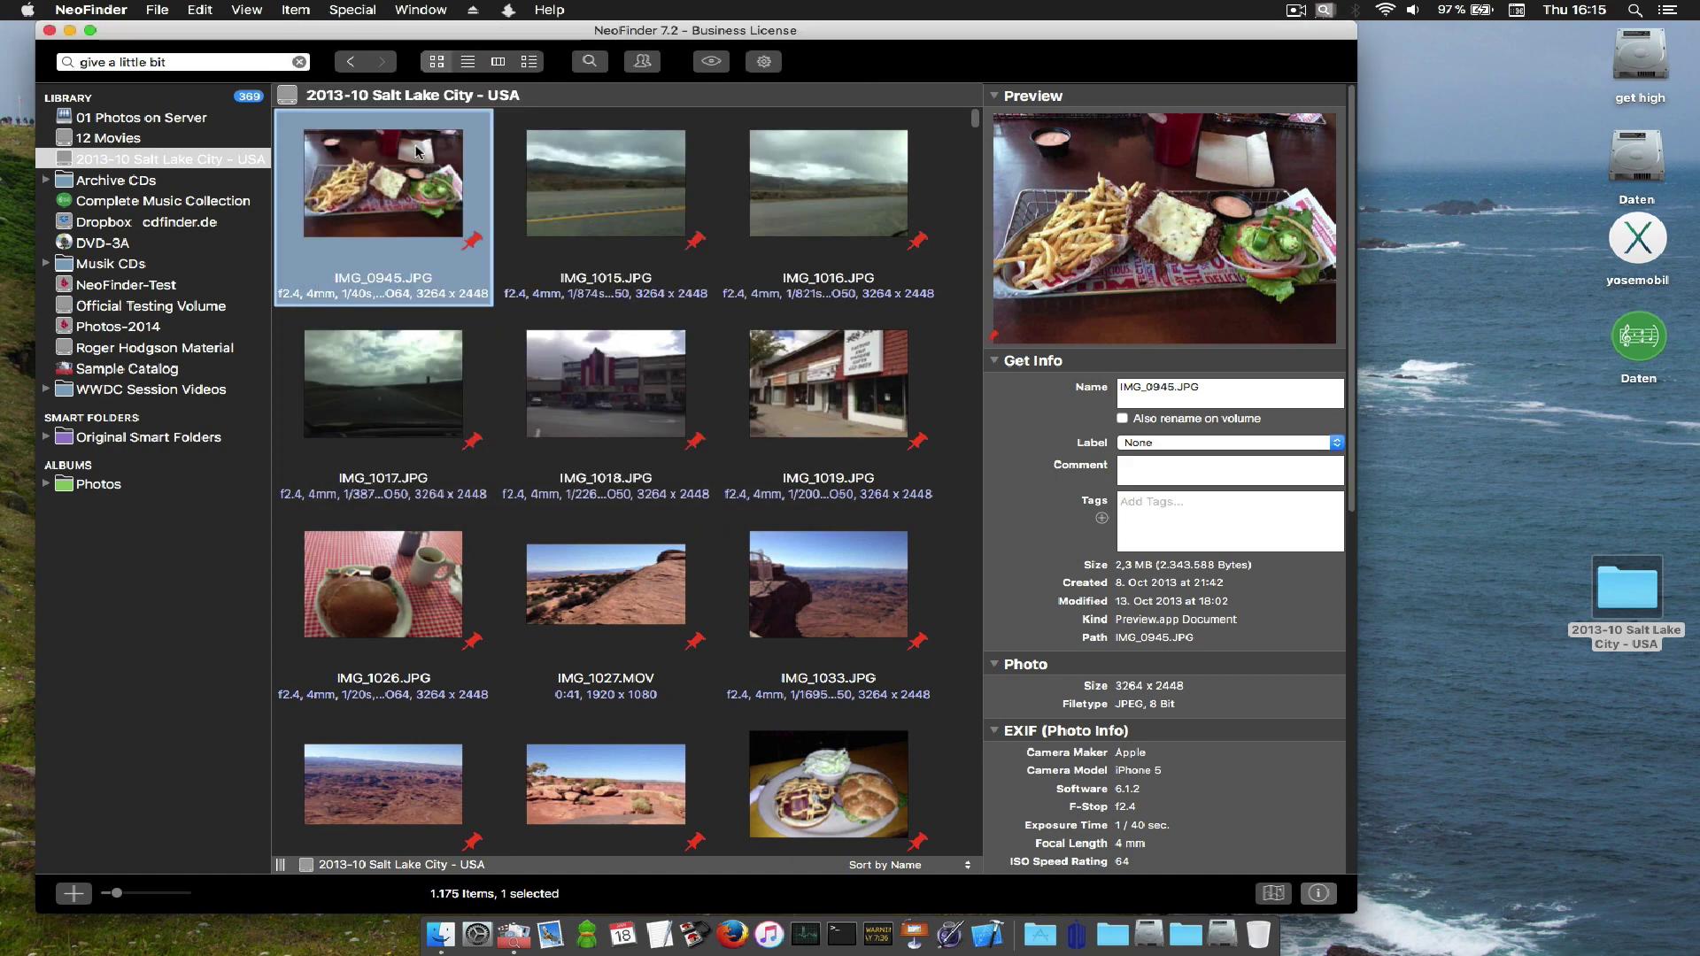
Update the 2013-10 Salt Lake City - USA catalog with its existing cataloging settings.
{"action": "left_click", "coordinate": [583, 224]}
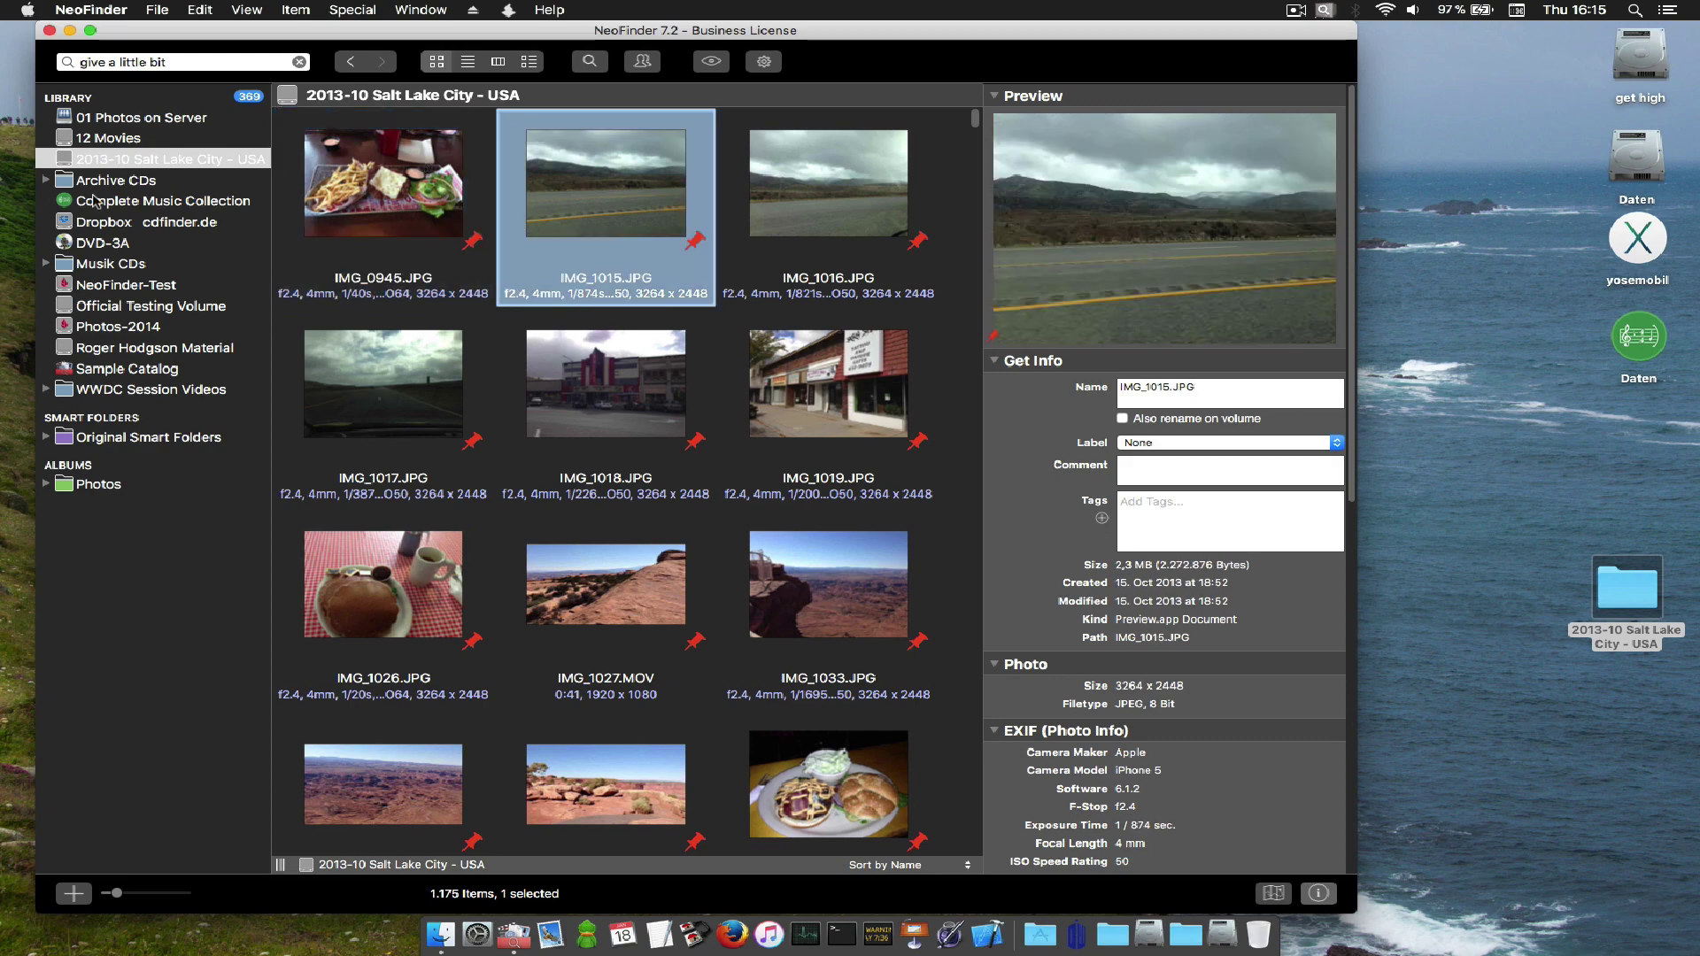
{"action": "left_click", "coordinate": [62, 159]}
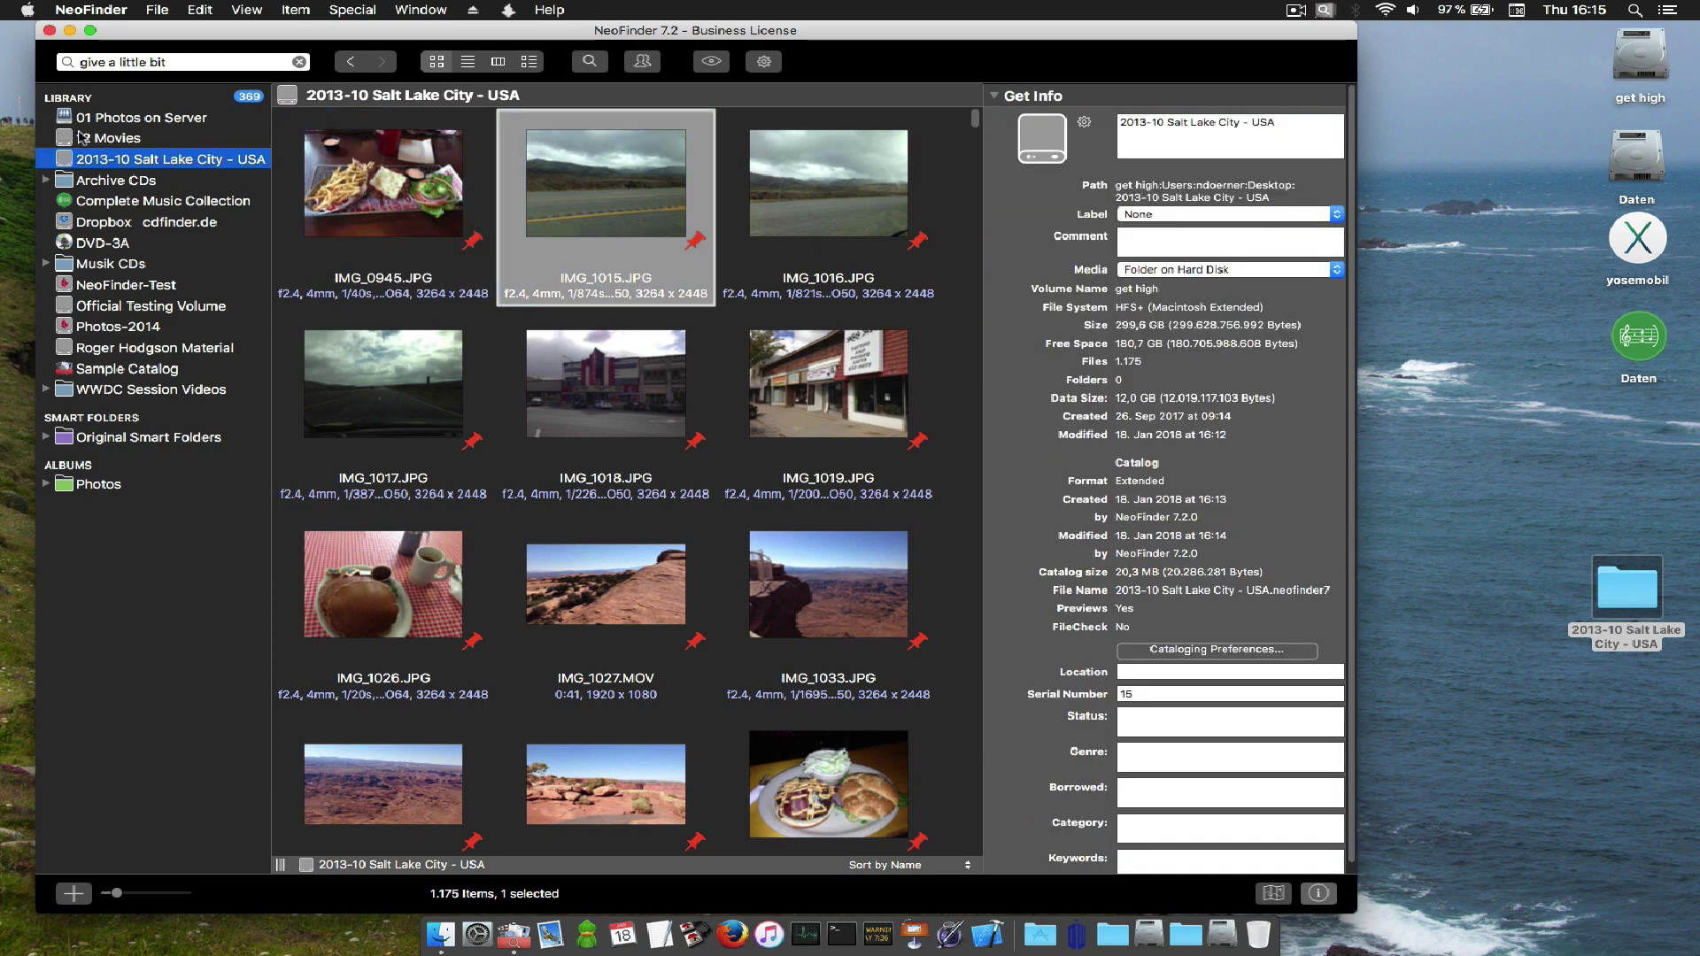
{"action": "left_click", "coordinate": [157, 9]}
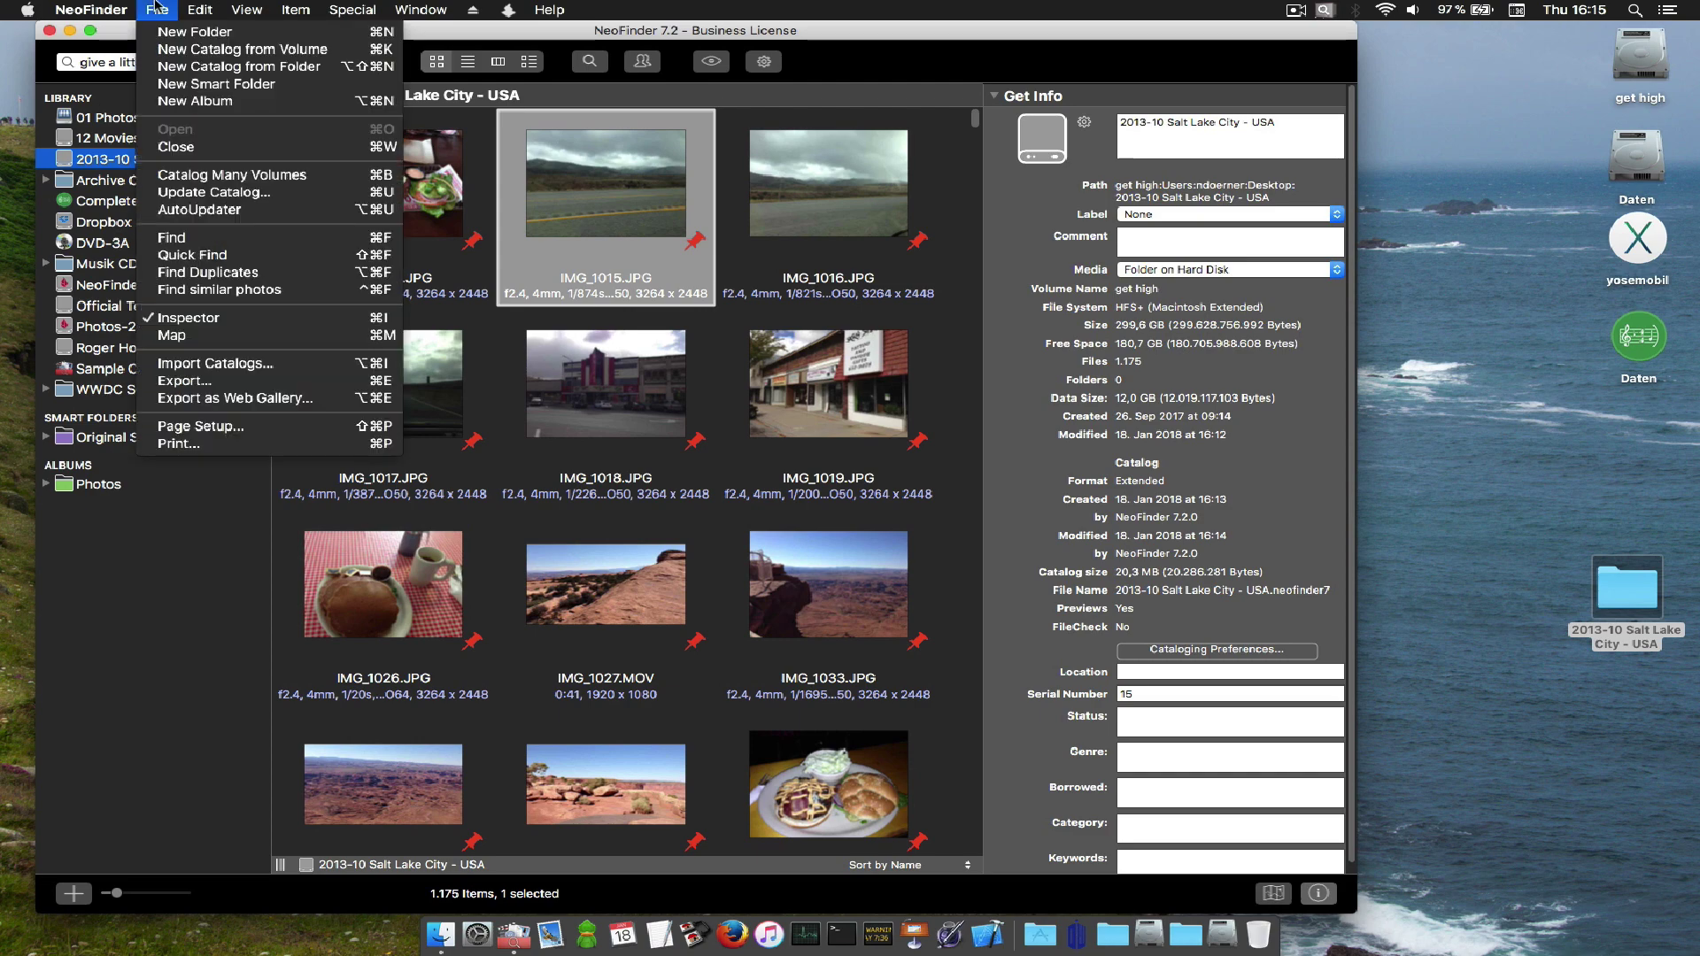
{"action": "left_click", "coordinate": [178, 193]}
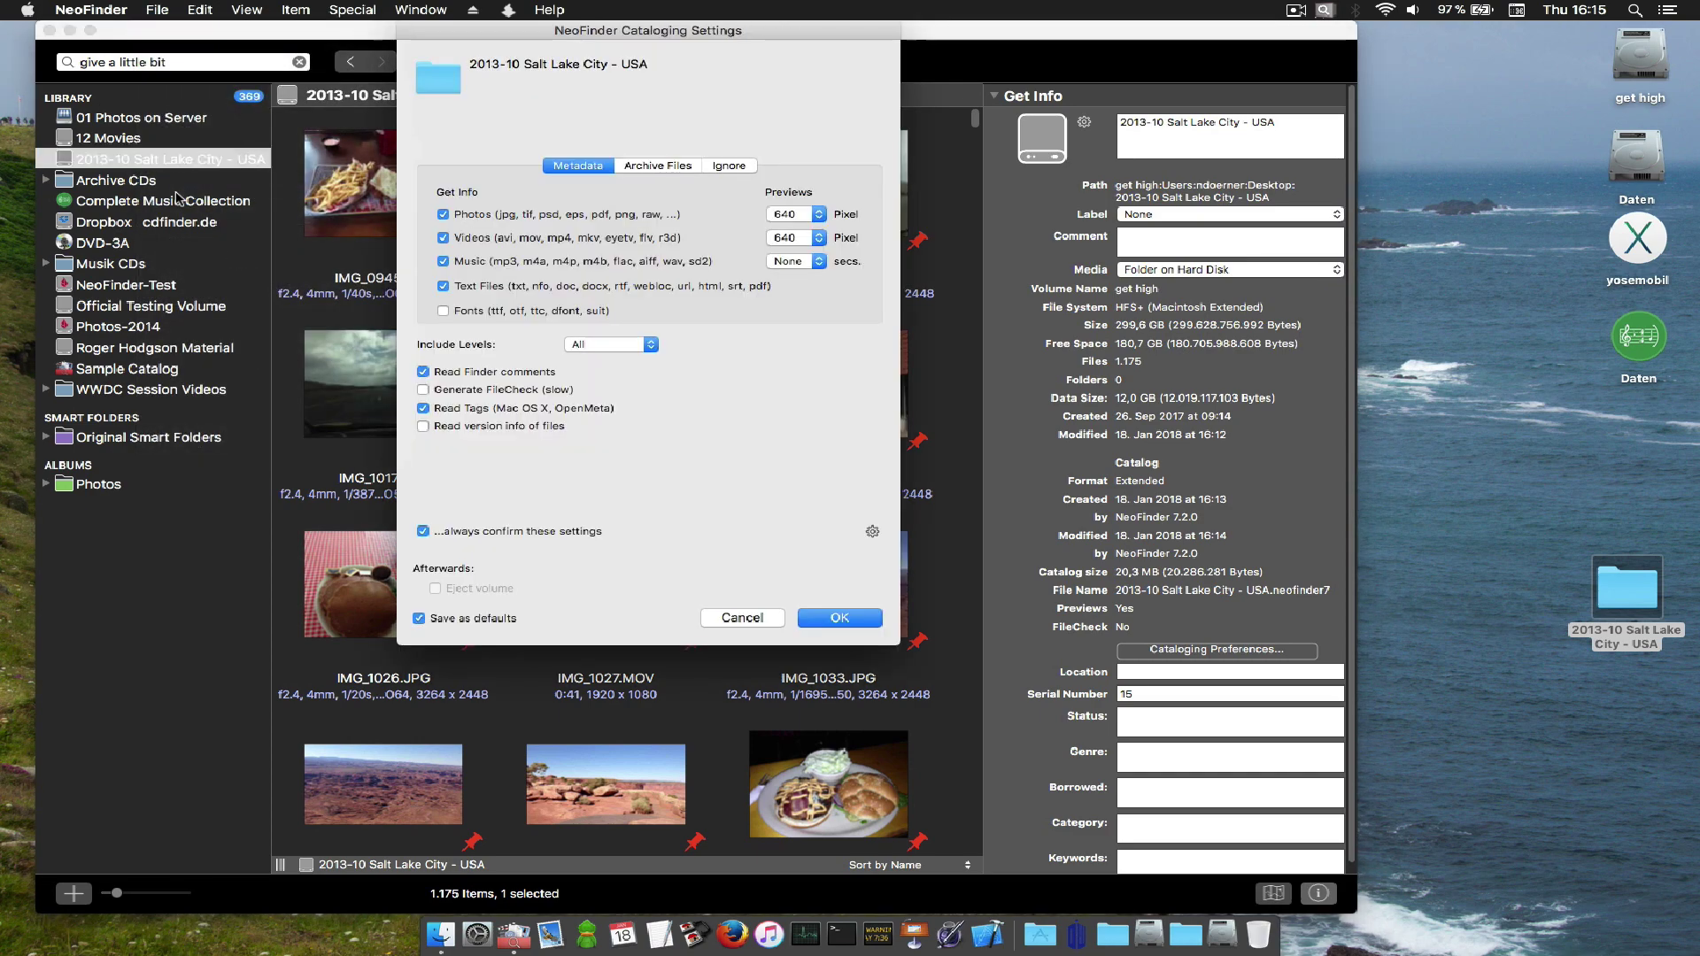
{"action": "left_click", "coordinate": [840, 618]}
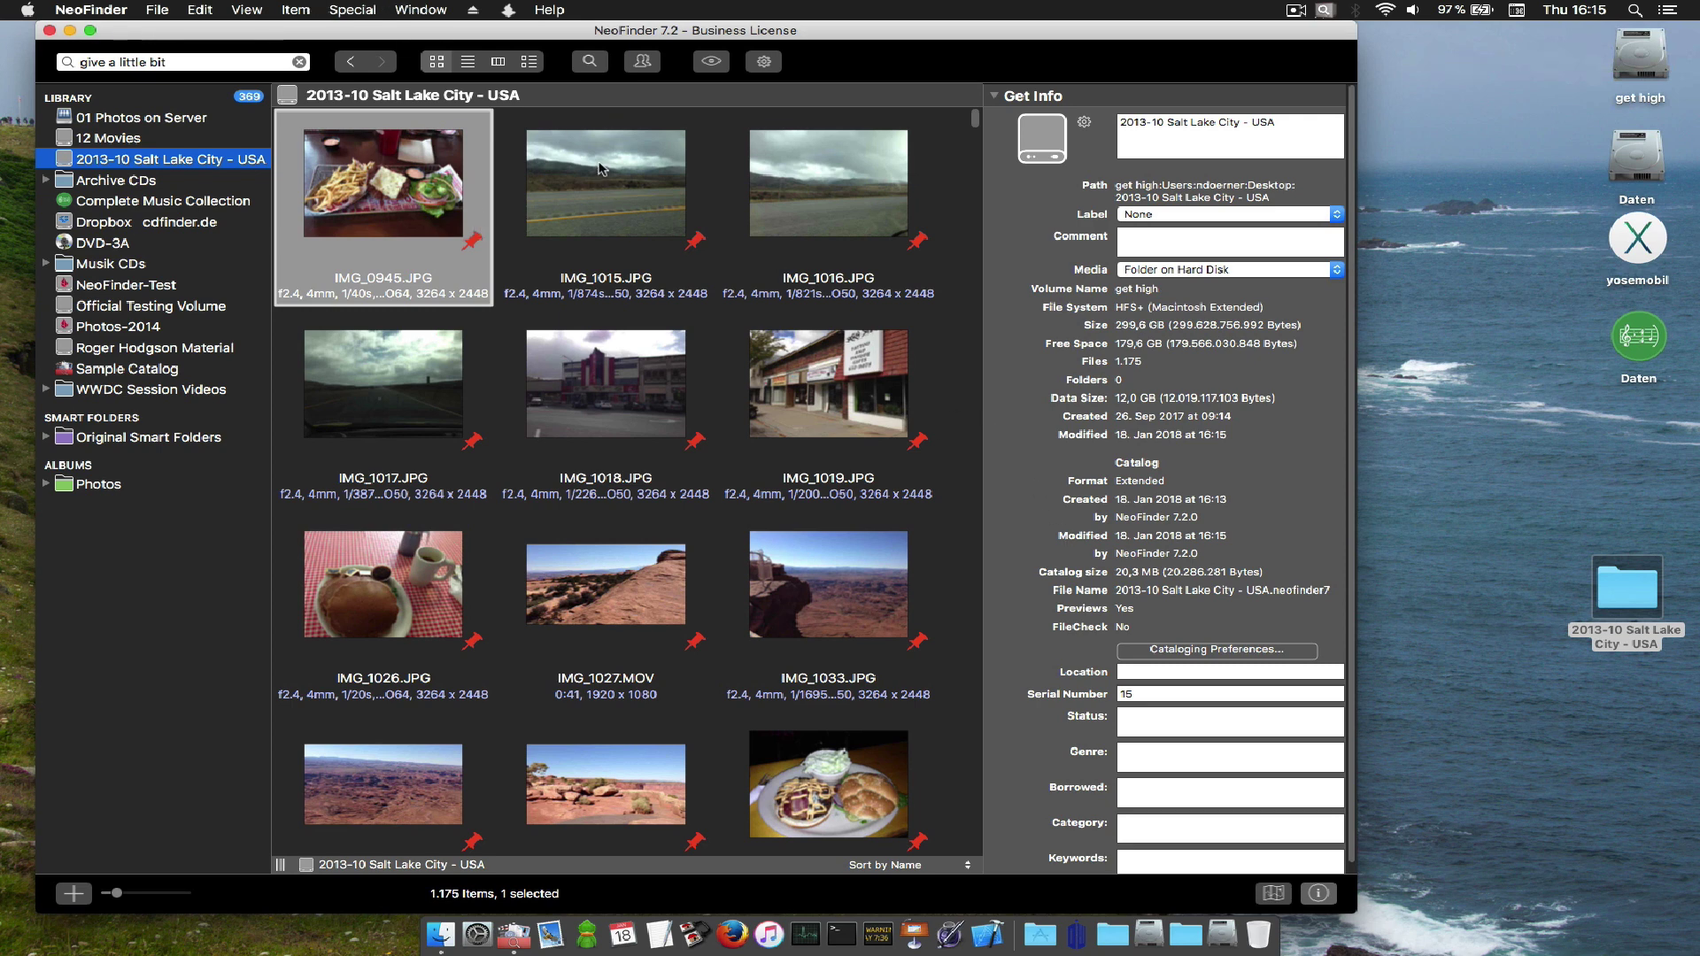
Show IMG_1015.JPG's EXIF data (iPhone 5, f2.4) and its empty XMP/IPTC fields.
{"action": "left_click", "coordinate": [623, 177]}
{"action": "scroll", "coordinate": [1257, 668], "scroll_direction": "down", "scroll_amount": 10}
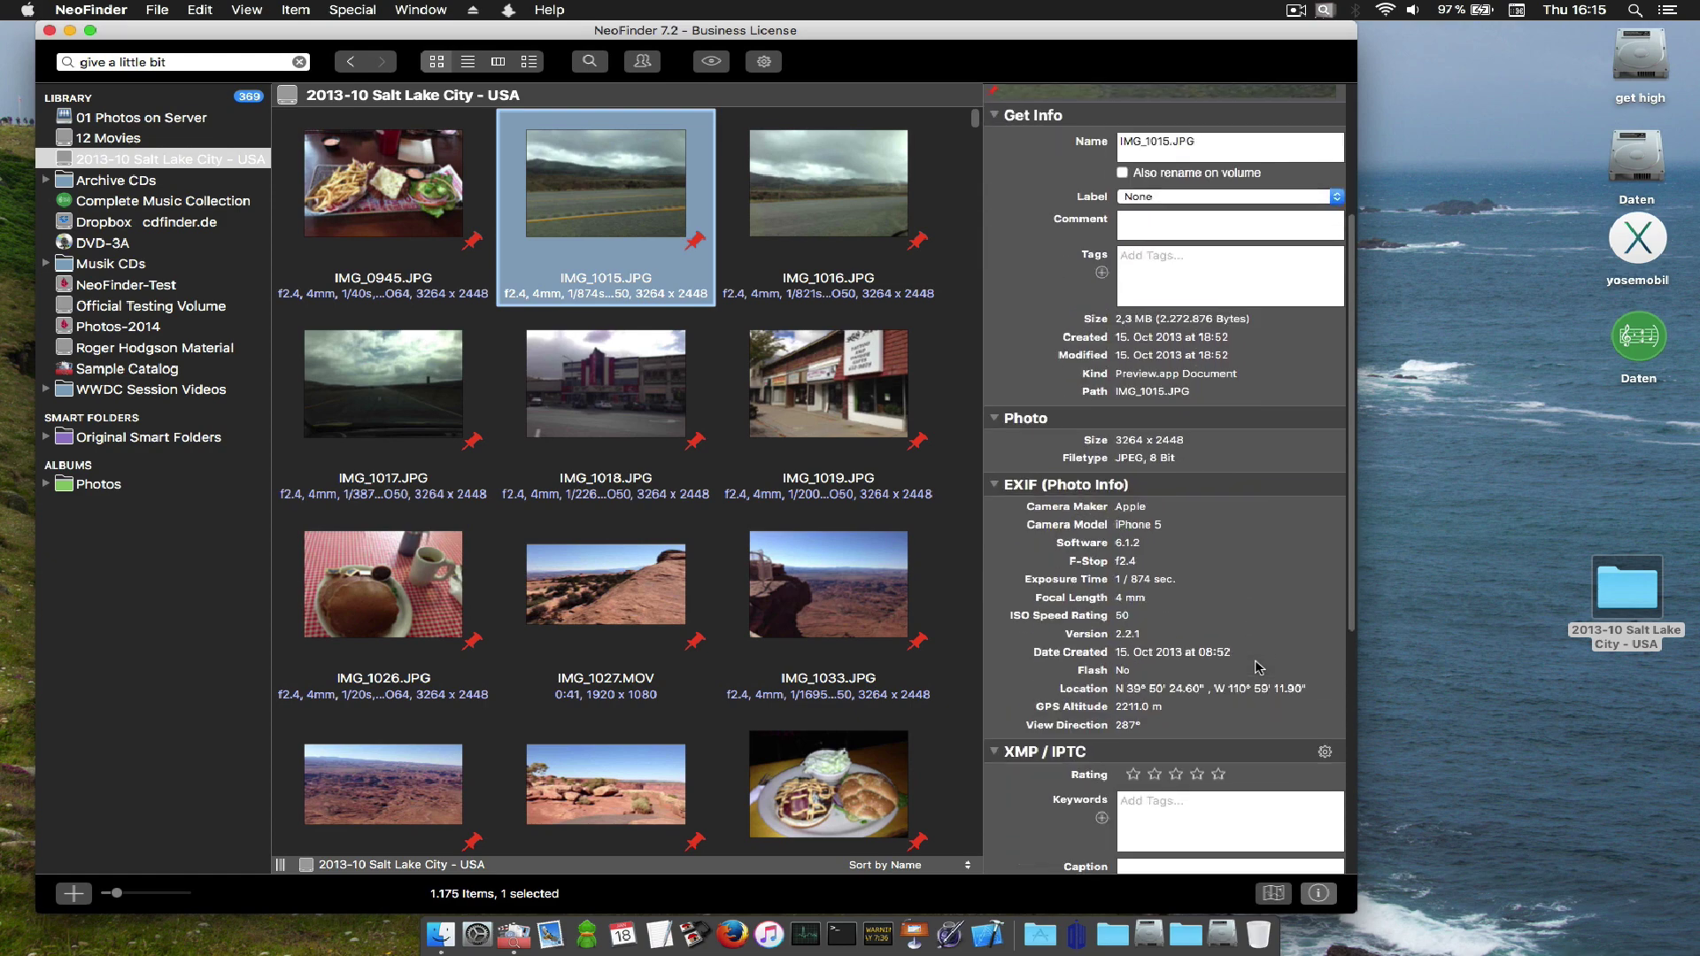
{"action": "scroll", "coordinate": [1258, 665], "scroll_direction": "down", "scroll_amount": 5}
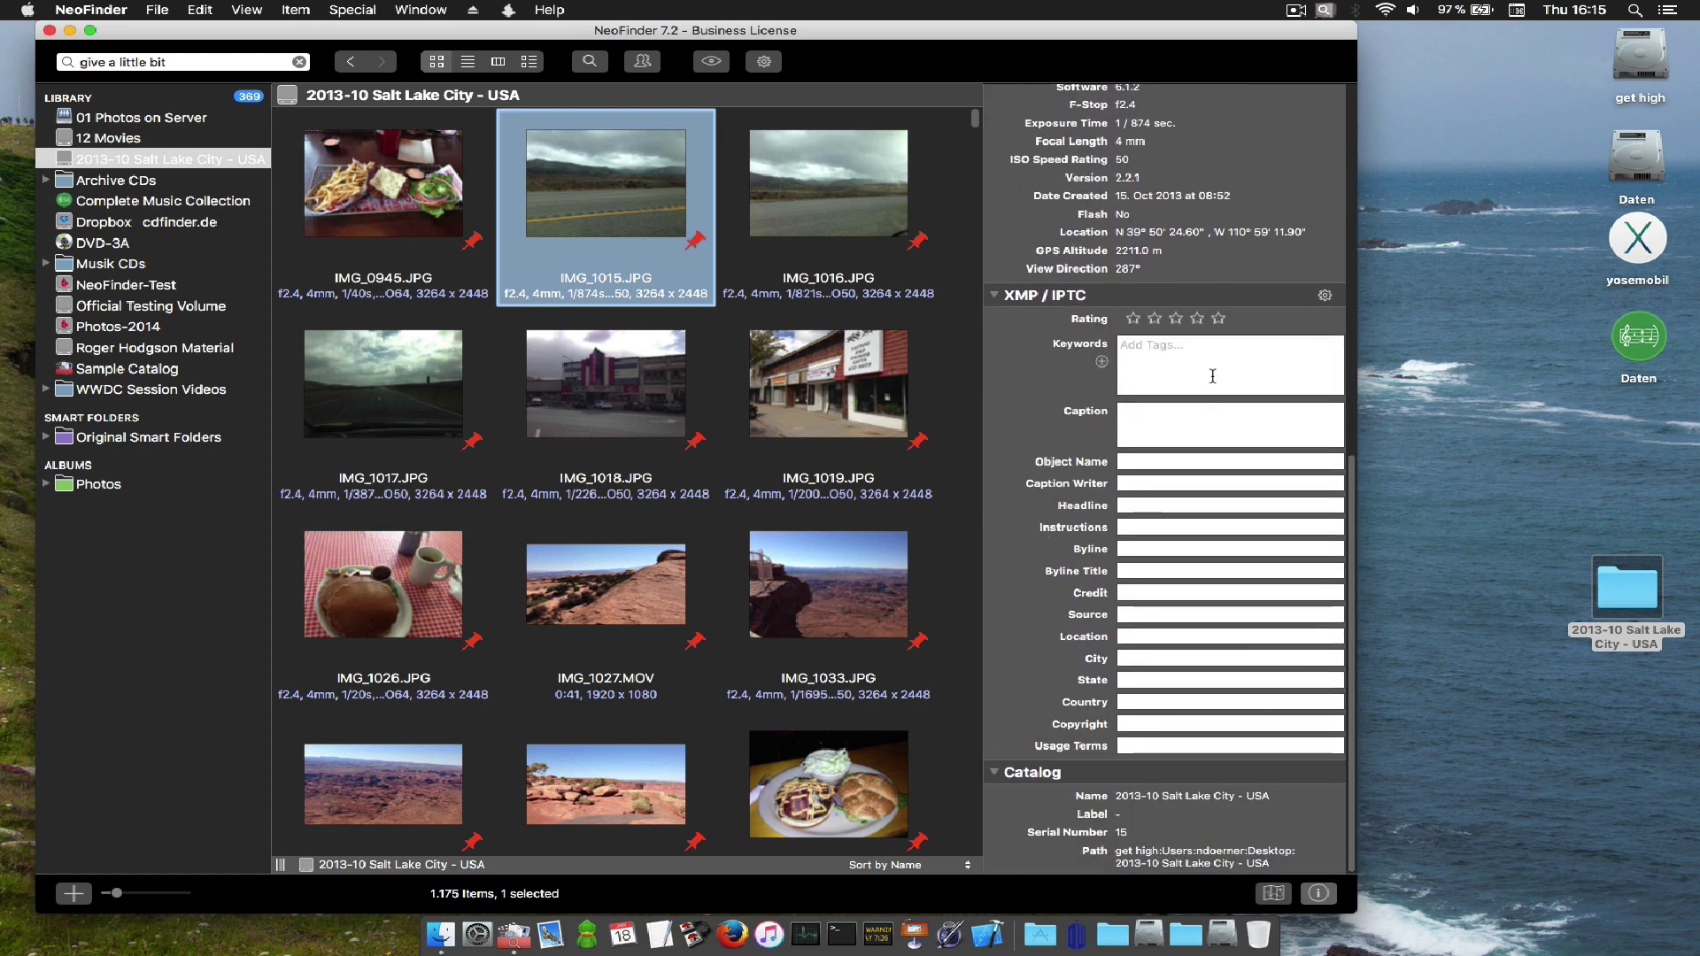
{"action": "scroll", "coordinate": [858, 389], "scroll_direction": "down", "scroll_amount": 15}
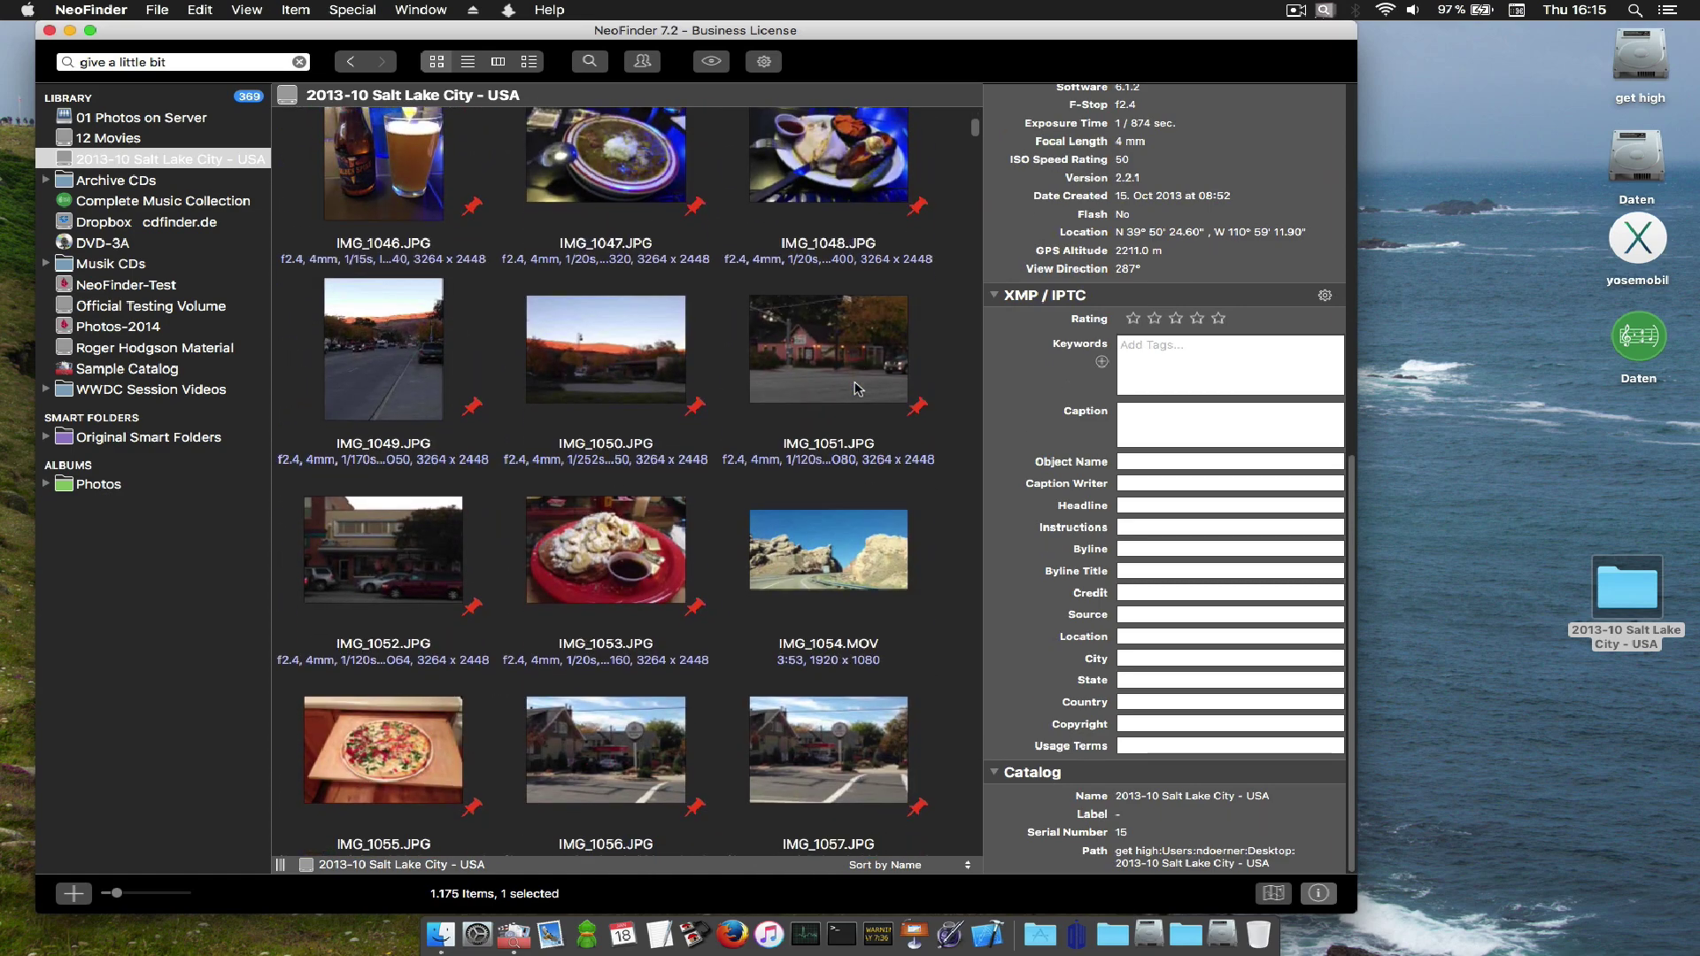
{"action": "scroll", "coordinate": [857, 388], "scroll_direction": "down", "scroll_amount": 20}
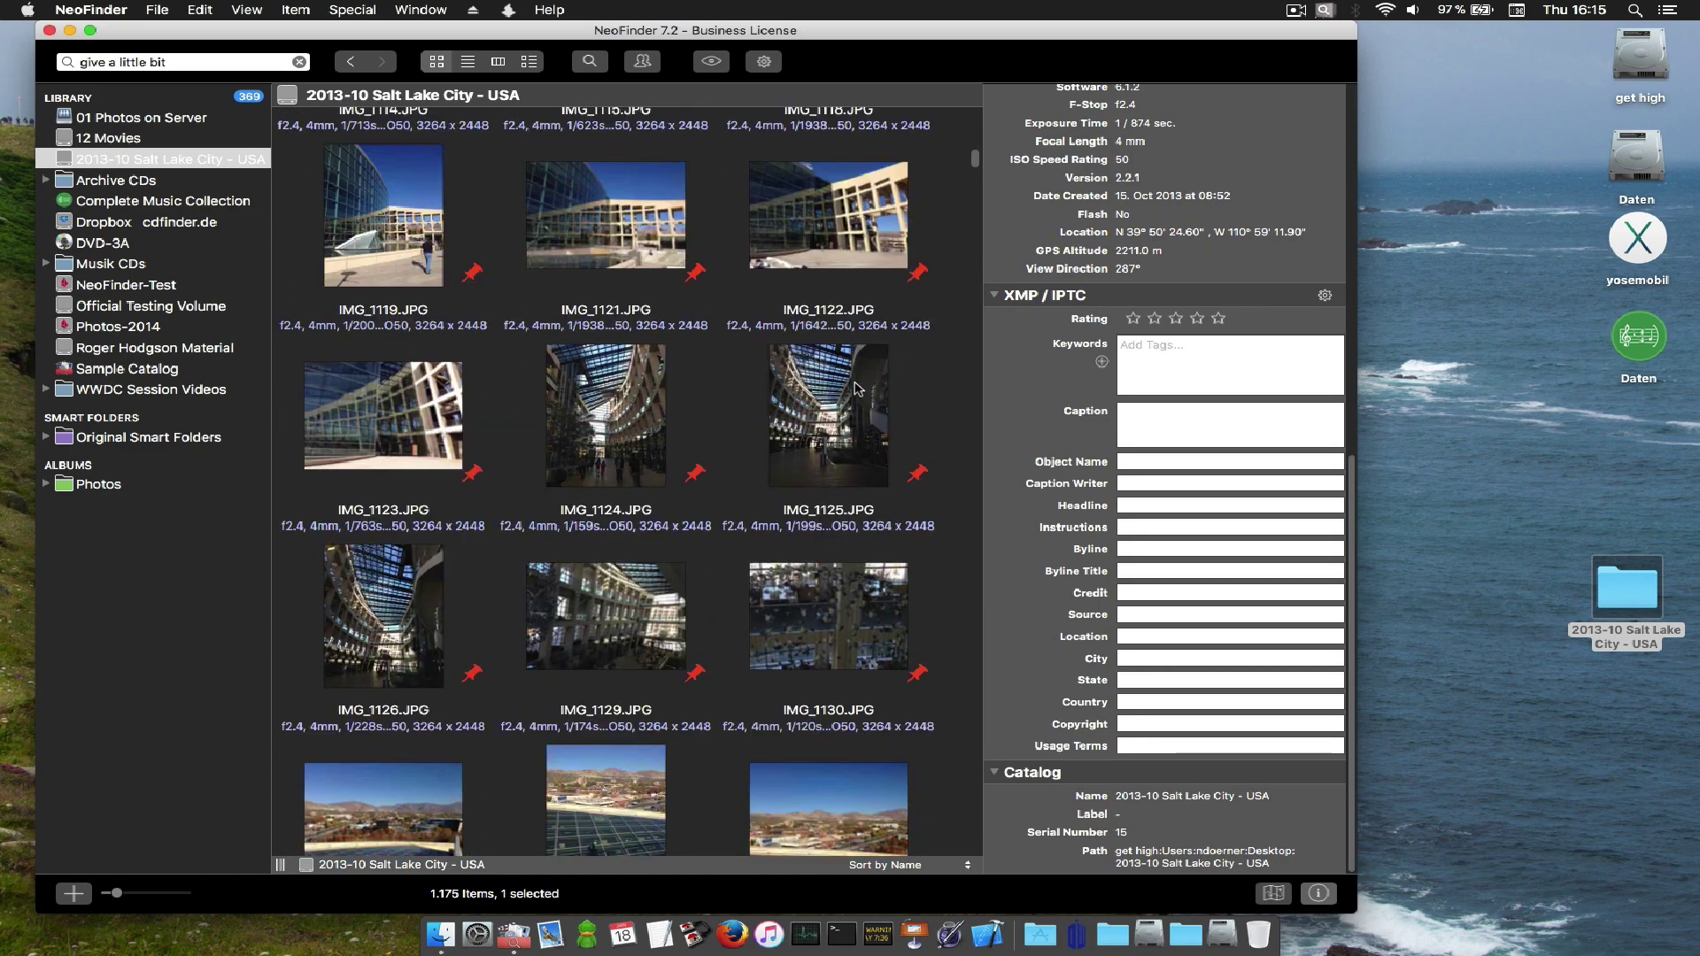
{"action": "scroll", "coordinate": [857, 389], "scroll_direction": "down", "scroll_amount": 2}
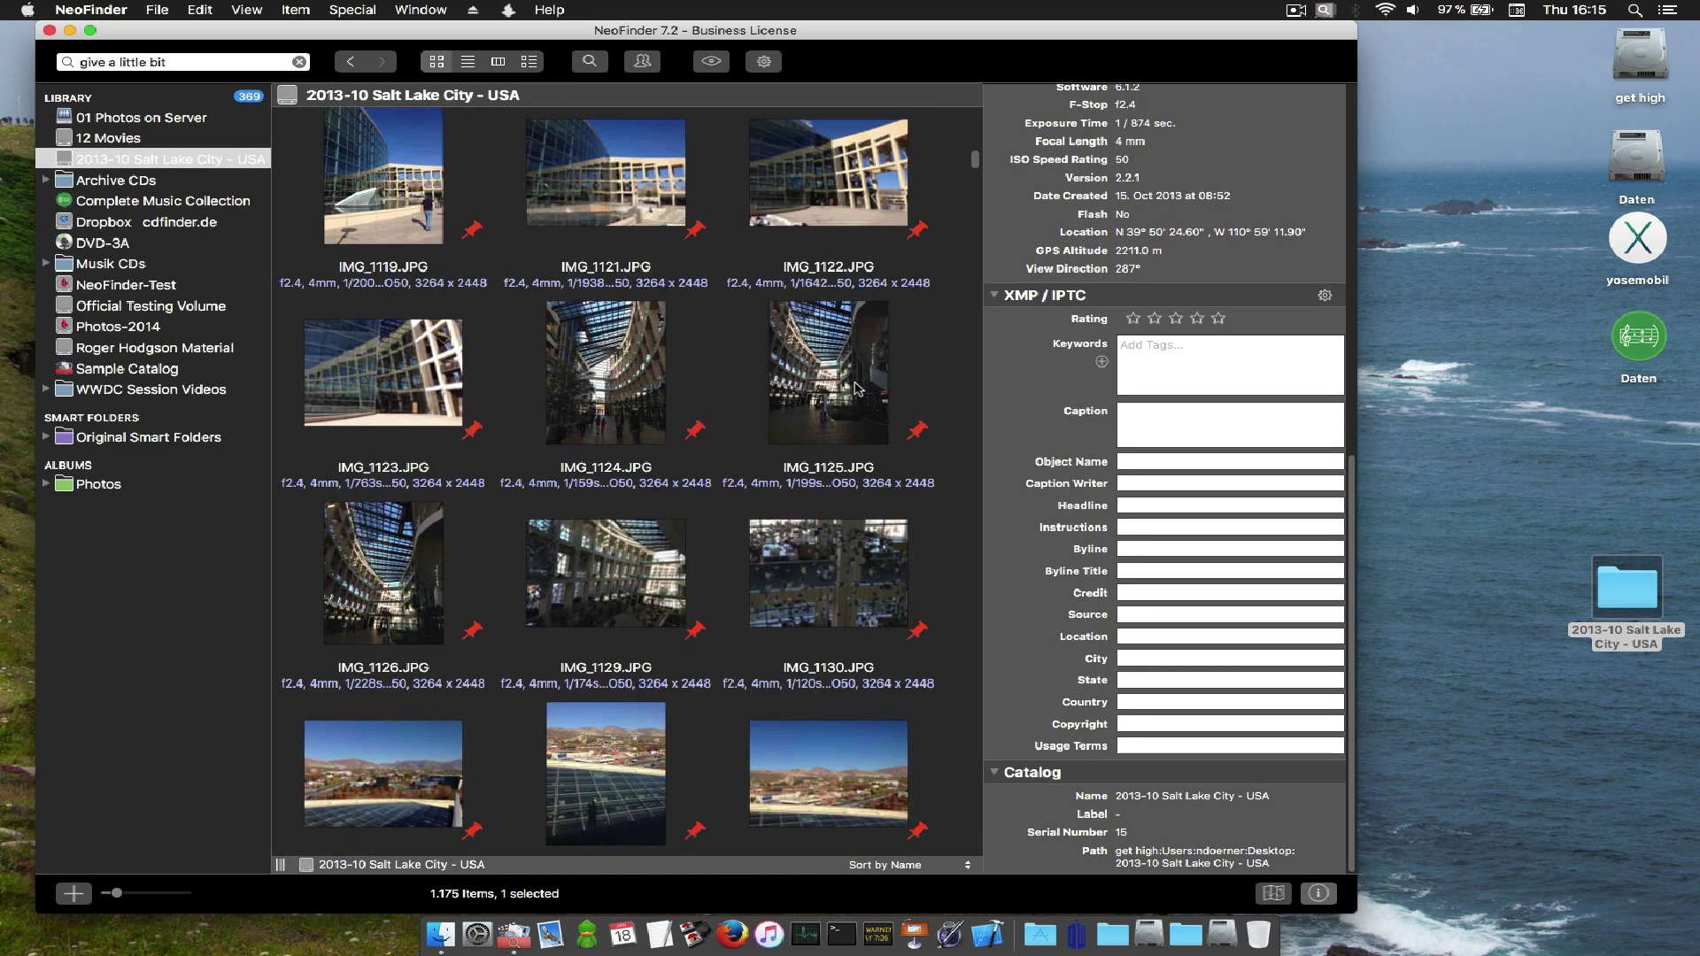